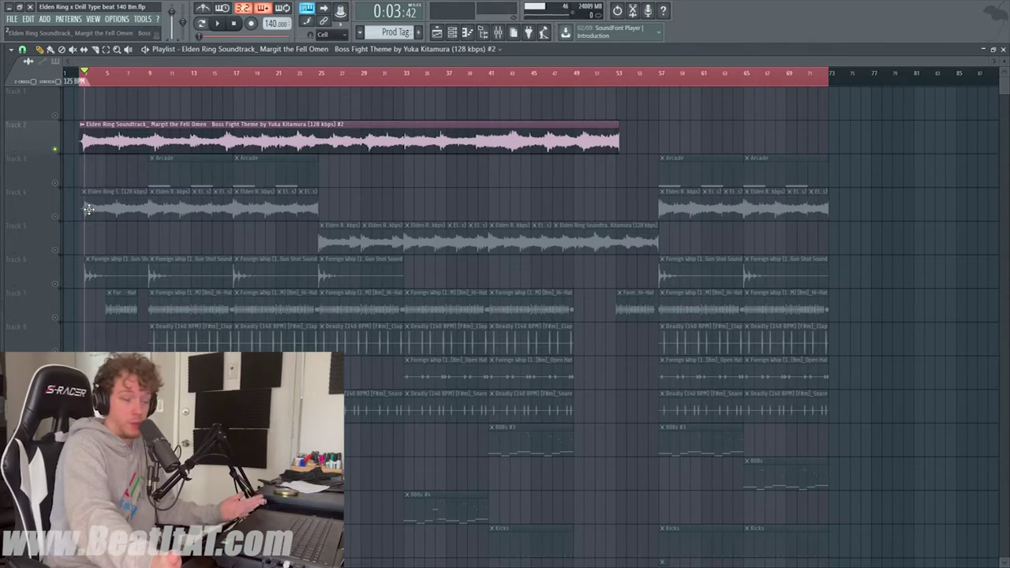
{"action": "scroll", "coordinate": [95, 77], "scroll_direction": "up", "scroll_amount": 2}
{"action": "scroll", "coordinate": [119, 63], "scroll_direction": "left", "scroll_amount": 2}
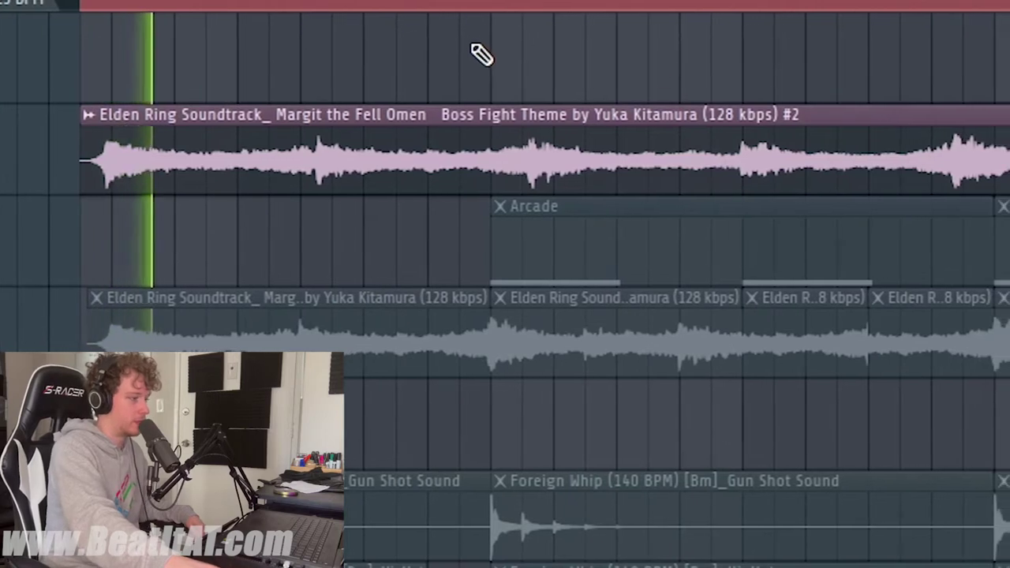
{"action": "scroll", "coordinate": [527, 4], "scroll_direction": "down", "scroll_amount": 3}
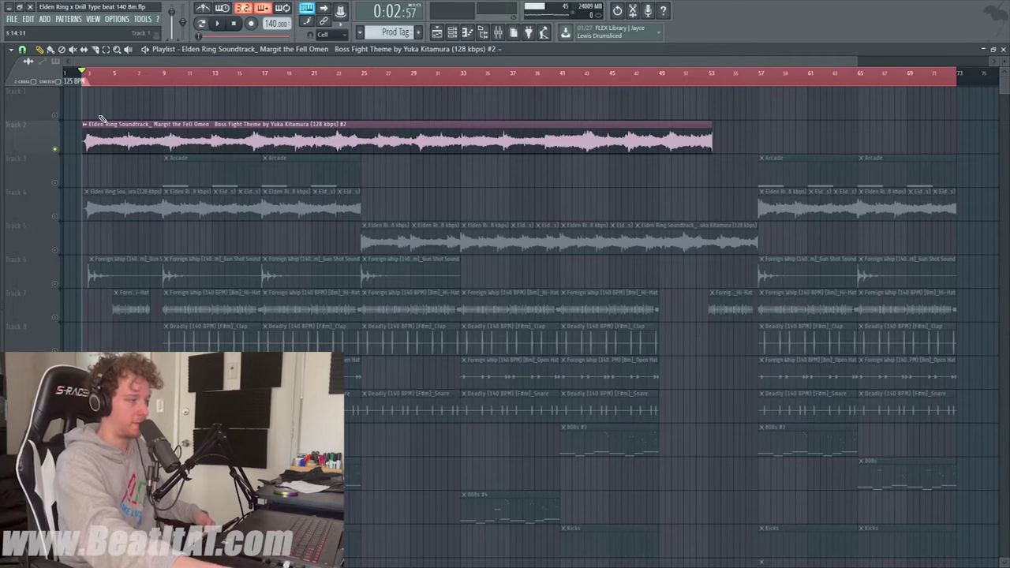
Step: Time-stretch the full soundtrack clip by entering a 125 BPM source tempo through Autodetect
{"action": "double_click", "coordinate": [116, 135]}
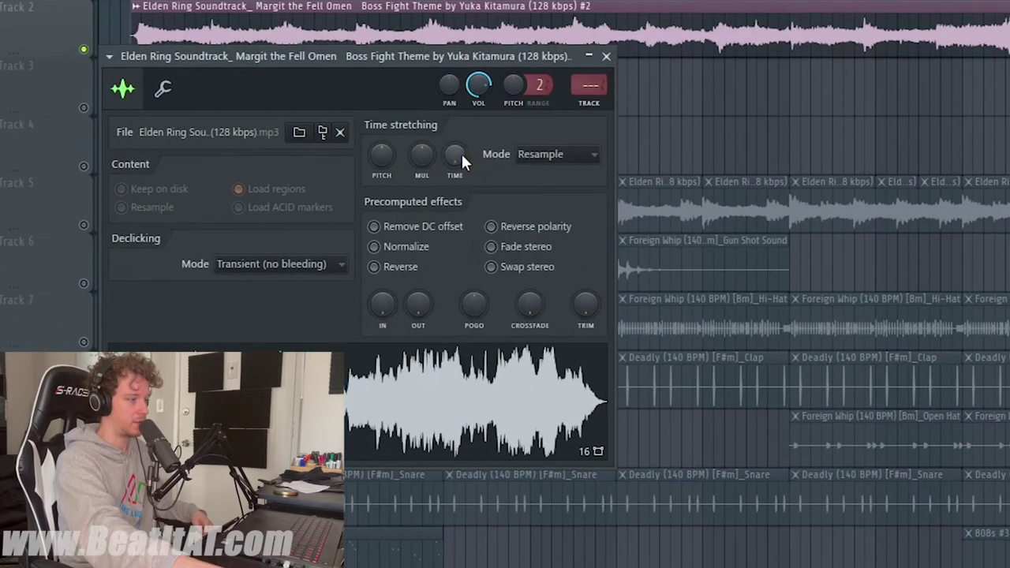
{"action": "right_click", "coordinate": [270, 208]}
{"action": "left_click", "coordinate": [521, 183]}
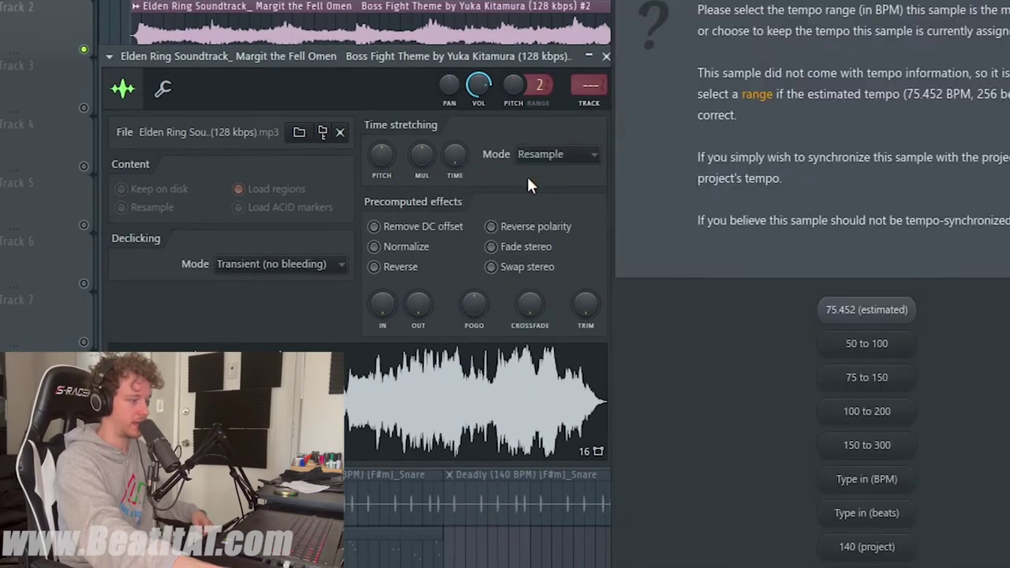
{"action": "left_click", "coordinate": [884, 483]}
{"action": "type", "text": "125"}
{"action": "key", "text": "Return"}
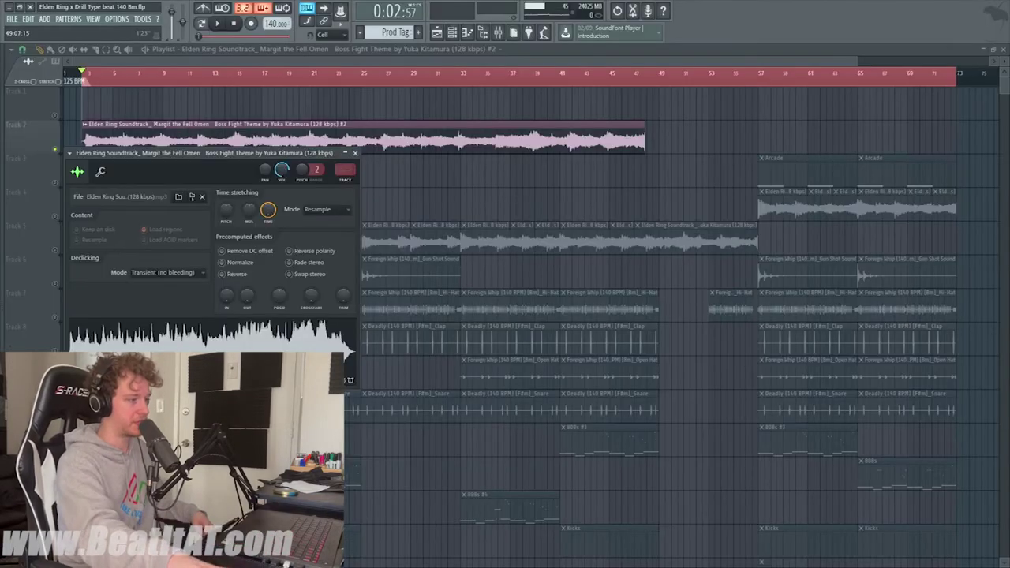
{"action": "left_click", "coordinate": [354, 152]}
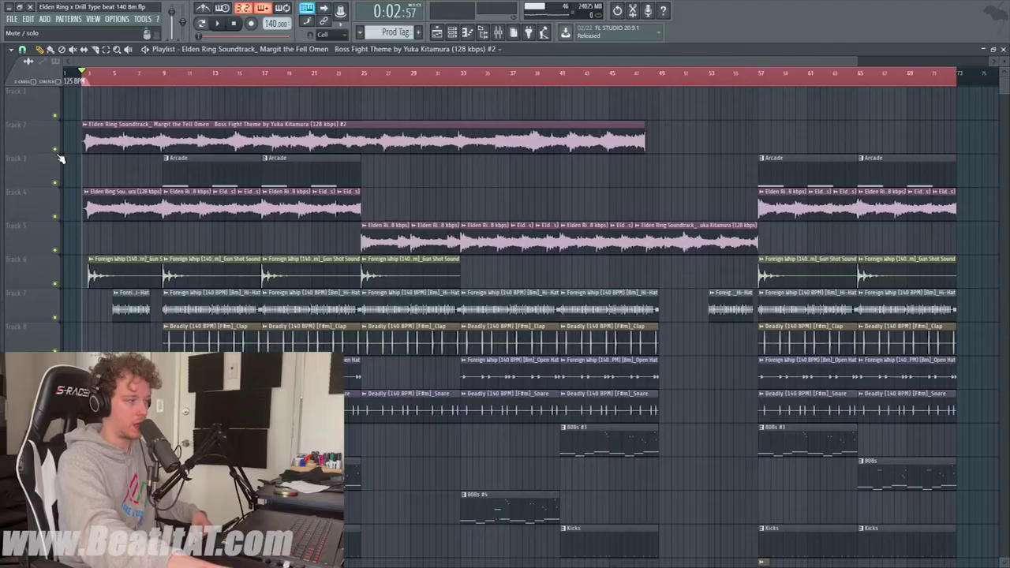
Step: Mute Track 2's full soundtrack and listen through the chopped sample and drum arrangement
{"action": "left_click", "coordinate": [55, 148]}
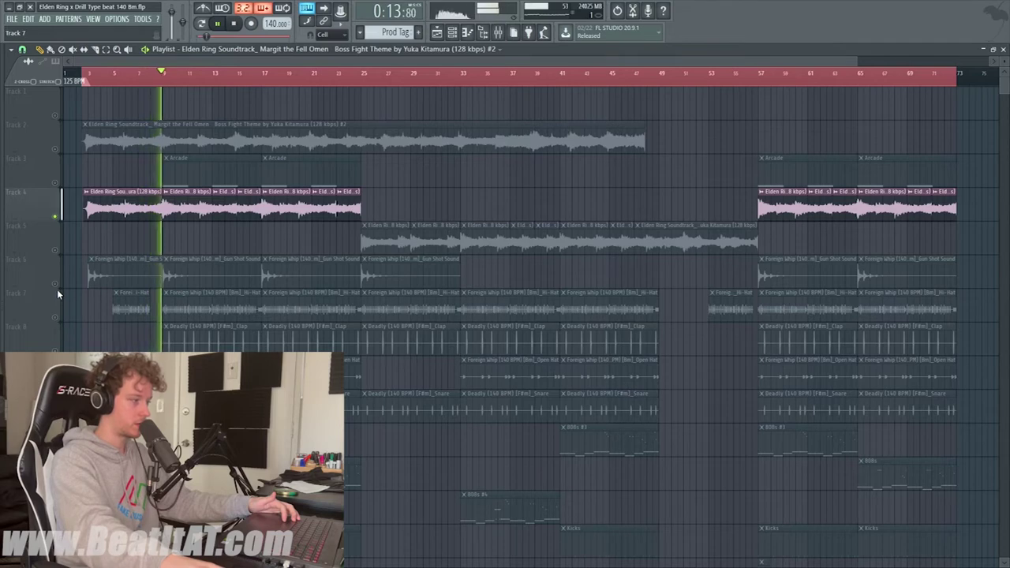
{"action": "scroll", "coordinate": [309, 279], "scroll_direction": "down", "scroll_amount": 6}
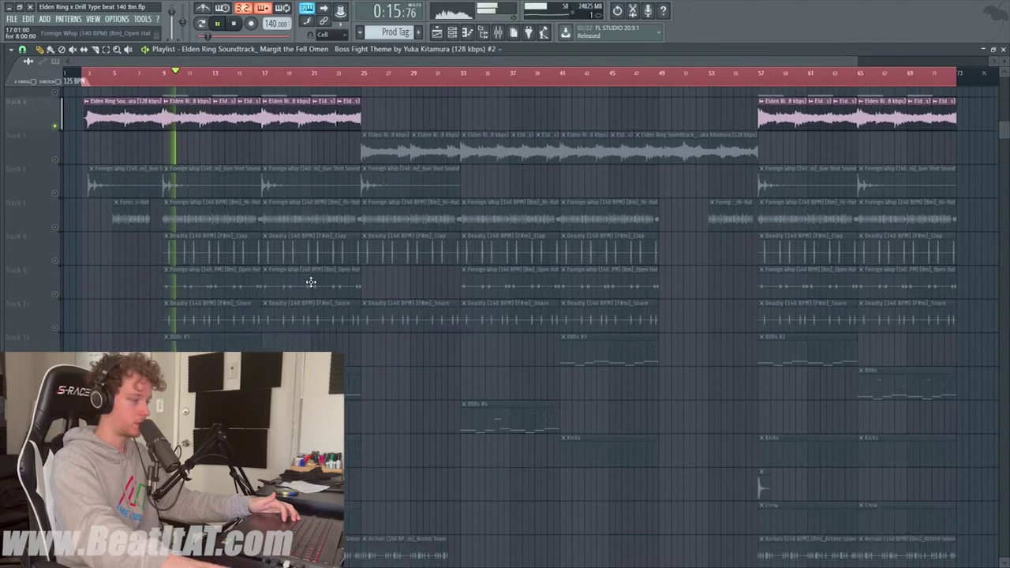
{"action": "scroll", "coordinate": [301, 320], "scroll_direction": "up", "scroll_amount": 6}
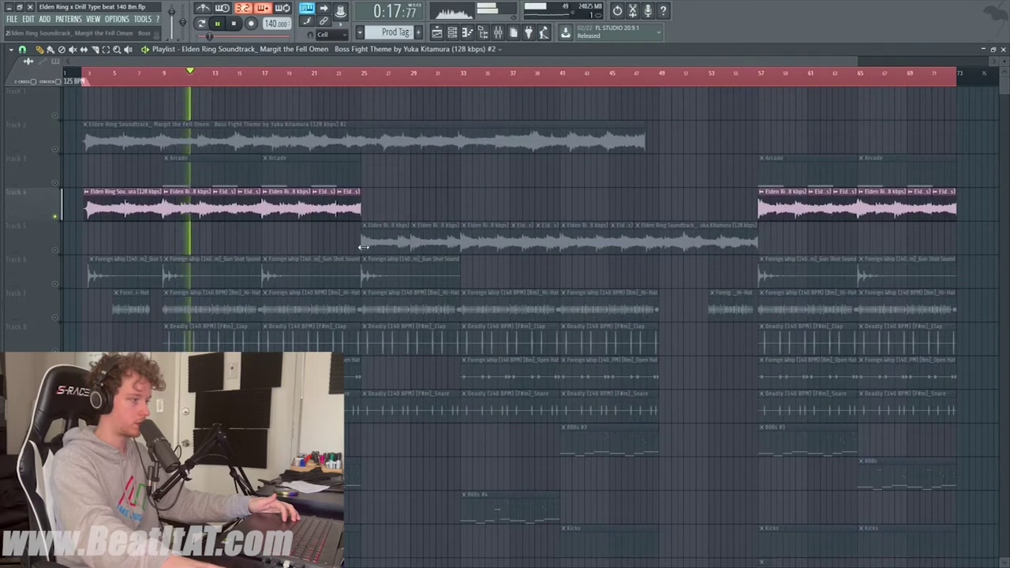
{"action": "scroll", "coordinate": [226, 304], "scroll_direction": "down", "scroll_amount": 5}
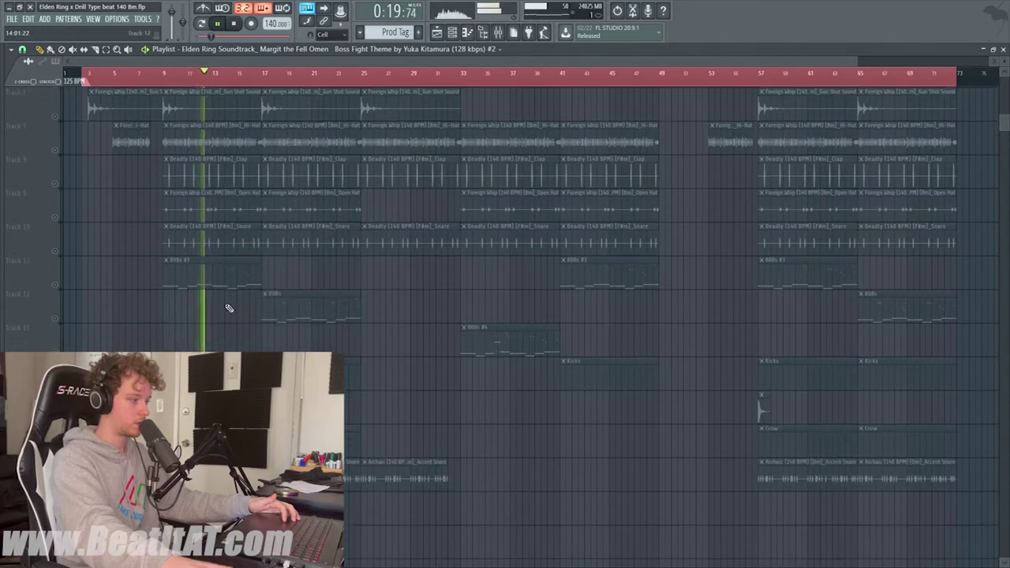
{"action": "scroll", "coordinate": [318, 287], "scroll_direction": "up", "scroll_amount": 5}
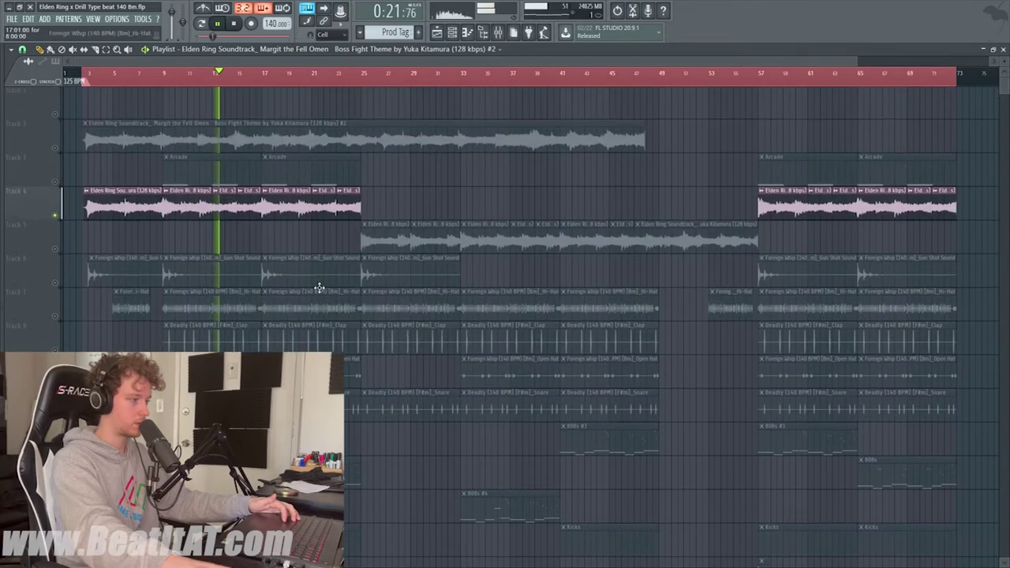
{"action": "scroll", "coordinate": [237, 229], "scroll_direction": "up", "scroll_amount": 2}
{"action": "scroll", "coordinate": [260, 221], "scroll_direction": "down", "scroll_amount": 1}
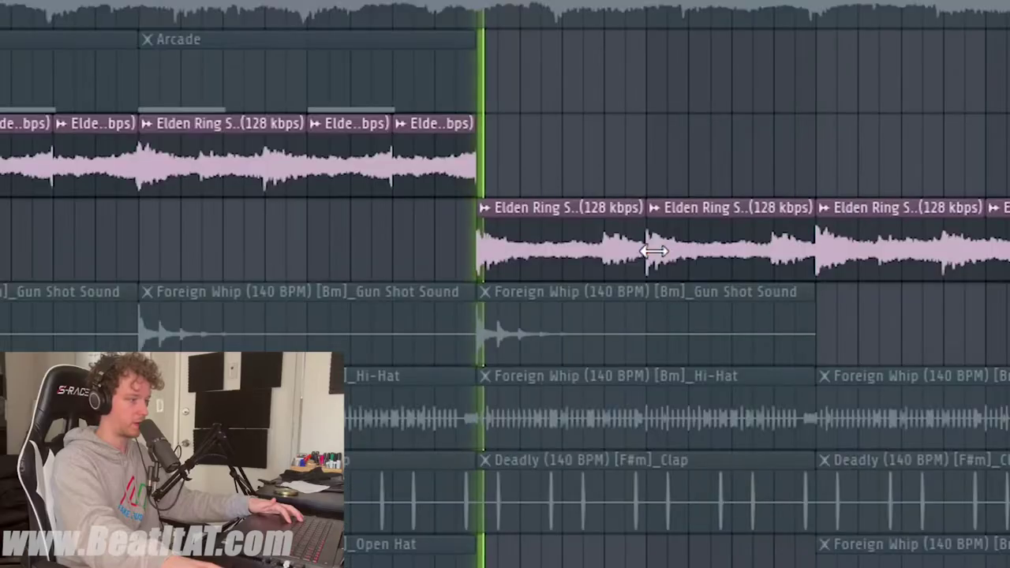
{"action": "scroll", "coordinate": [534, 67], "scroll_direction": "down", "scroll_amount": 1}
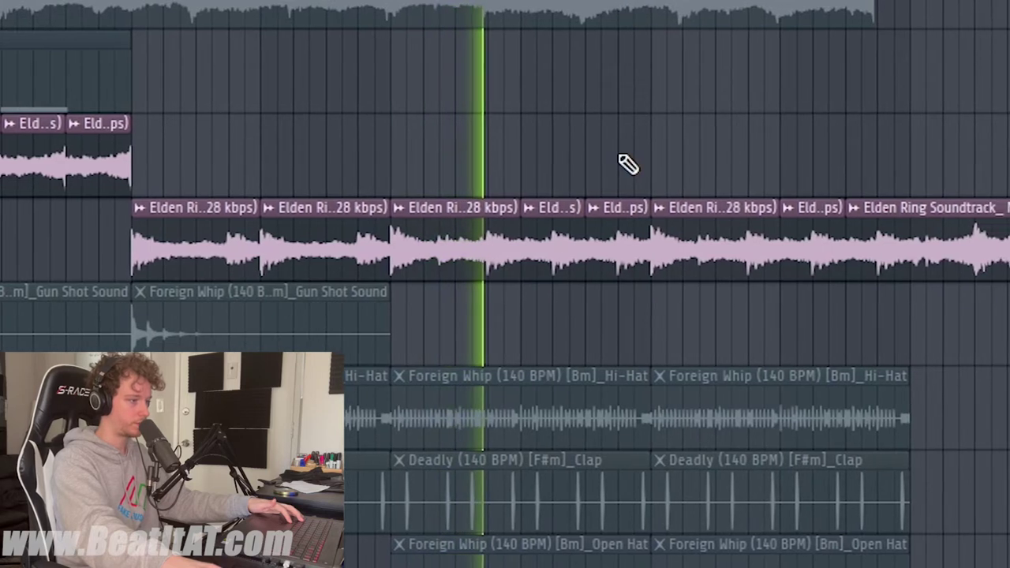
{"action": "scroll", "coordinate": [564, 306], "scroll_direction": "up", "scroll_amount": 2}
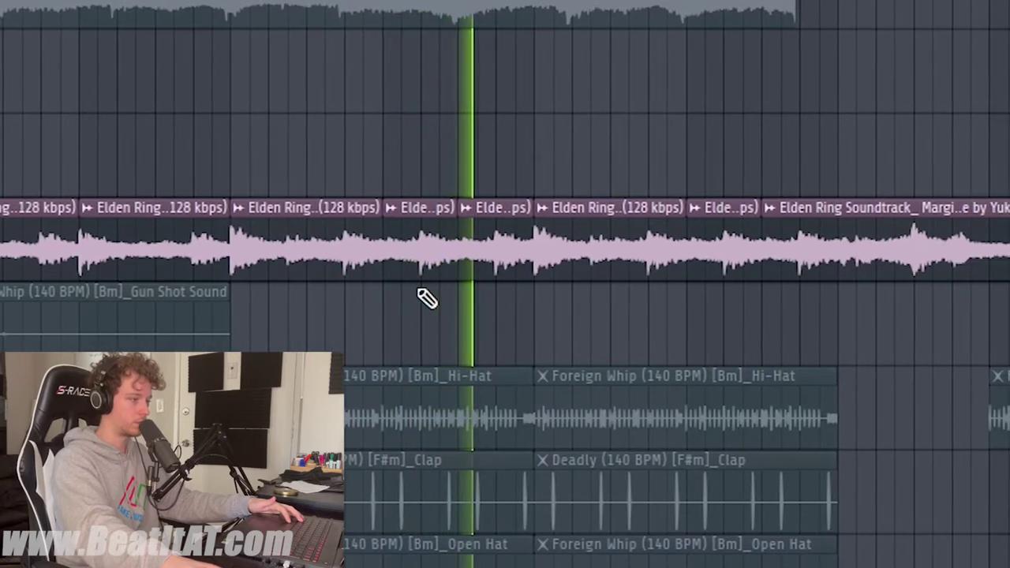
{"action": "scroll", "coordinate": [234, 126], "scroll_direction": "down", "scroll_amount": 2}
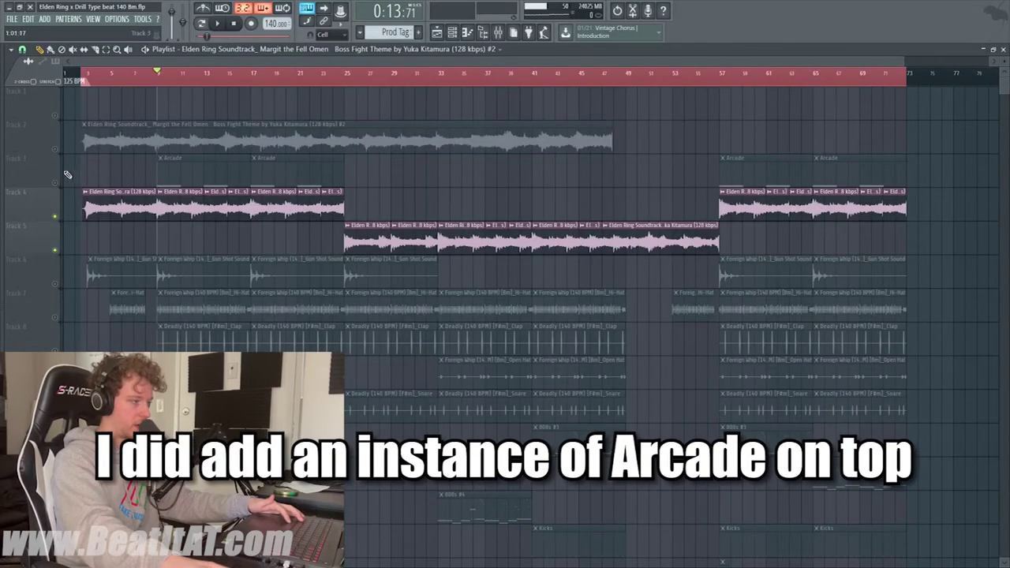
{"action": "key", "text": "space"}
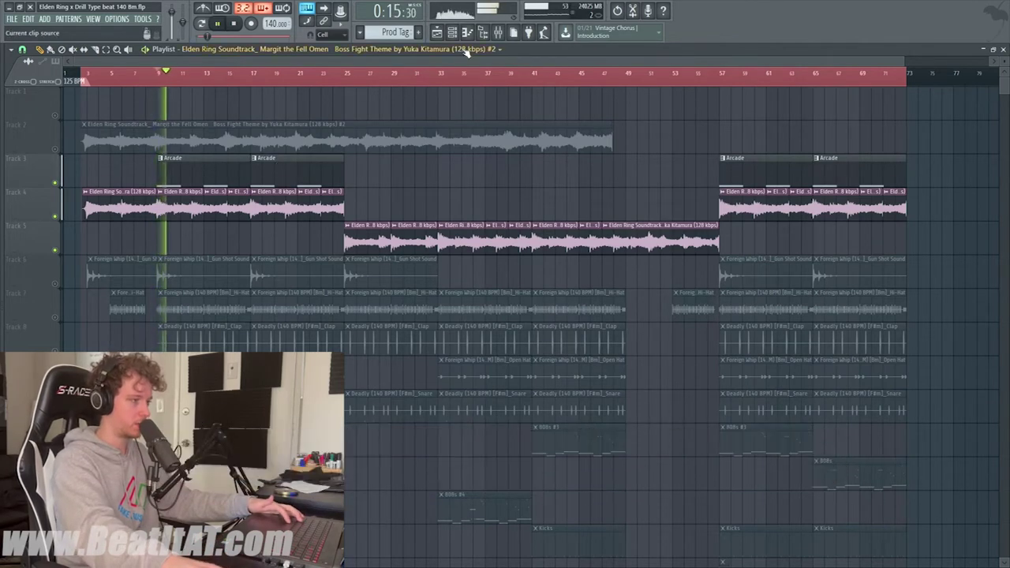
{"action": "left_click", "coordinate": [498, 34]}
{"action": "left_click", "coordinate": [544, 209]}
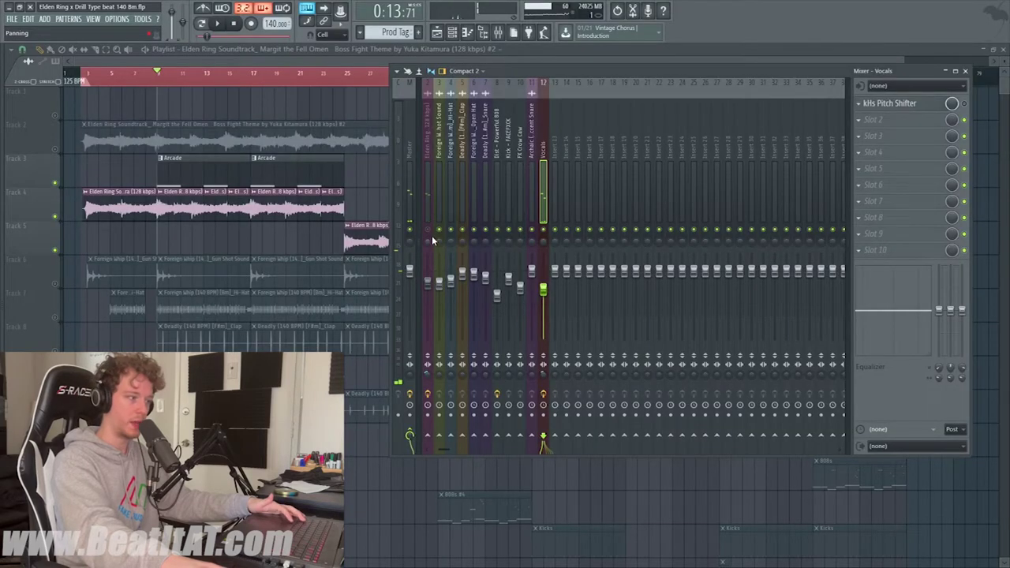
{"action": "left_click", "coordinate": [426, 234]}
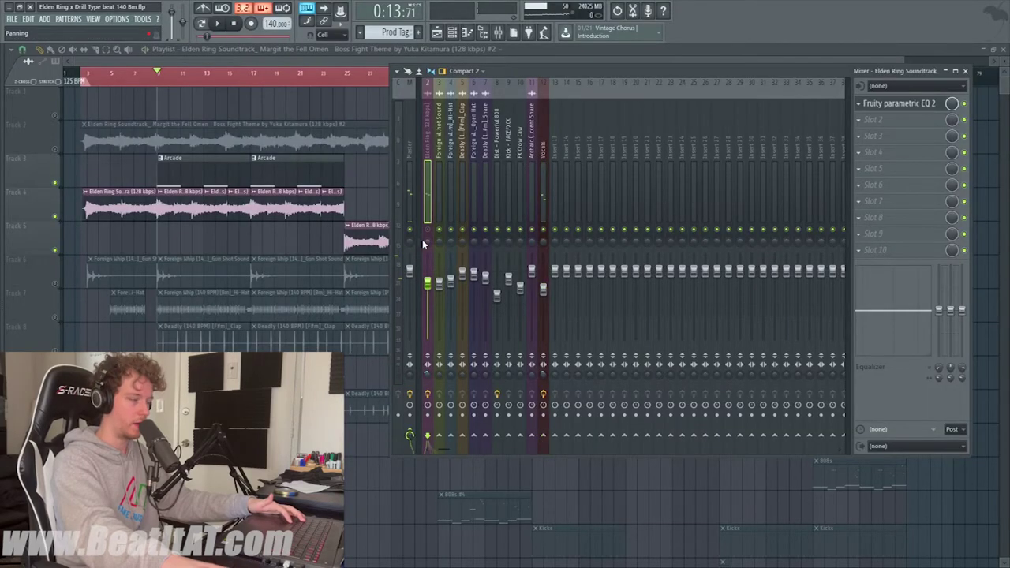
{"action": "key", "text": "F9"}
{"action": "double_click", "coordinate": [205, 179]}
{"action": "key", "text": "F7"}
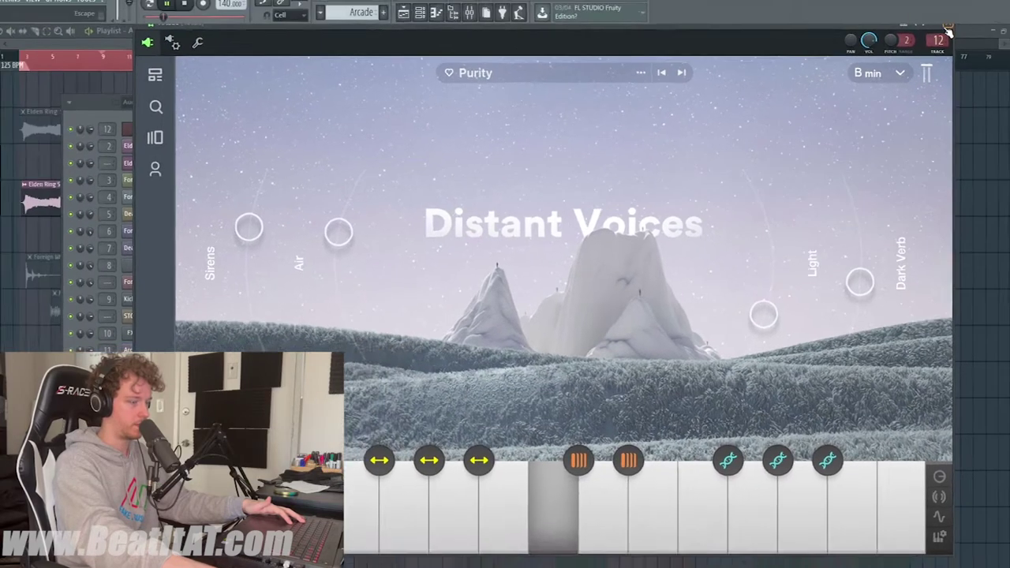
{"action": "left_click", "coordinate": [957, 5]}
{"action": "key", "text": "F6"}
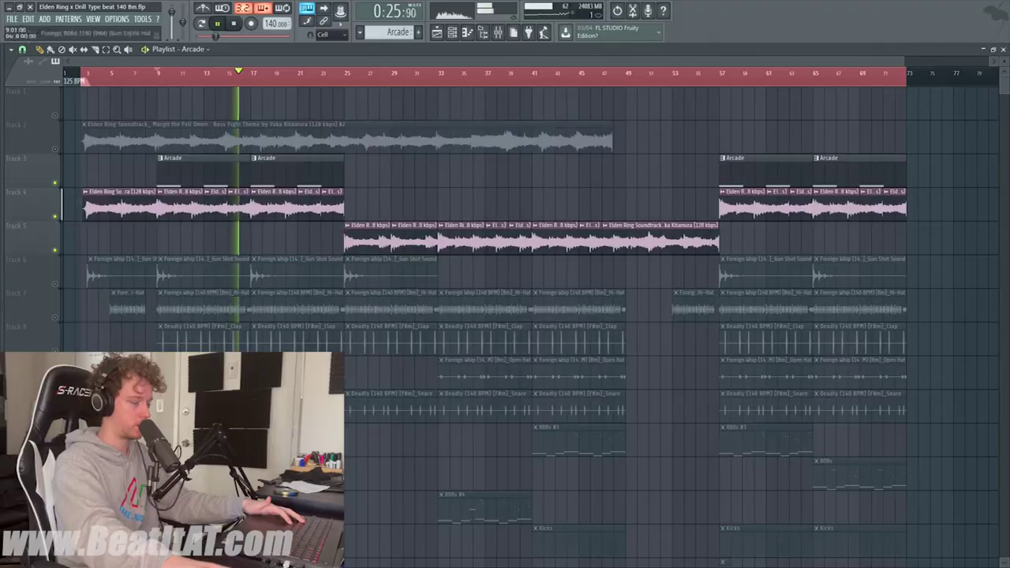
Step: Restart playback and bring up the sample browser while reviewing the playlist
{"action": "key", "text": "space"}
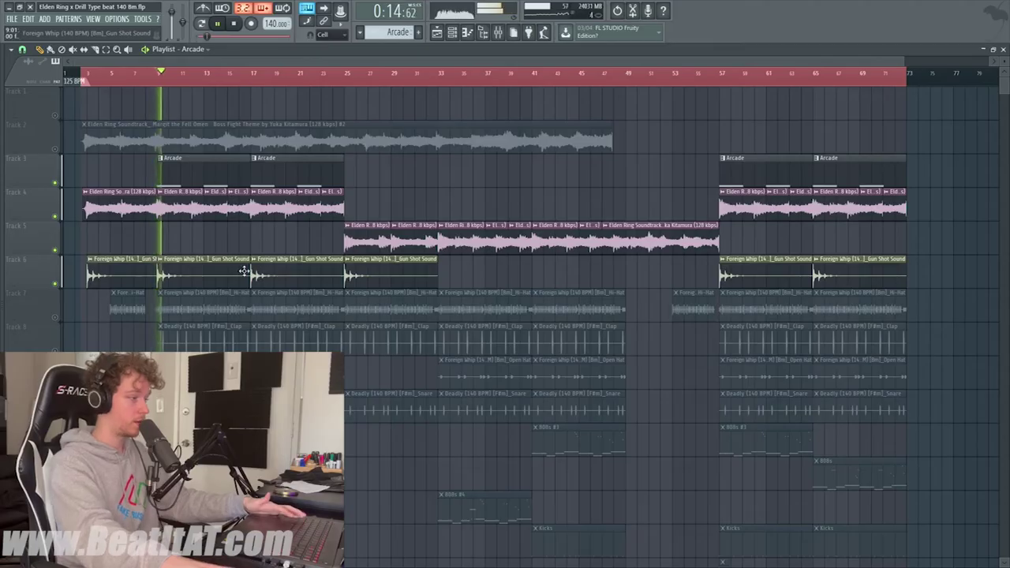
{"action": "scroll", "coordinate": [245, 271], "scroll_direction": "up", "scroll_amount": 2}
{"action": "scroll", "coordinate": [226, 268], "scroll_direction": "down", "scroll_amount": 1}
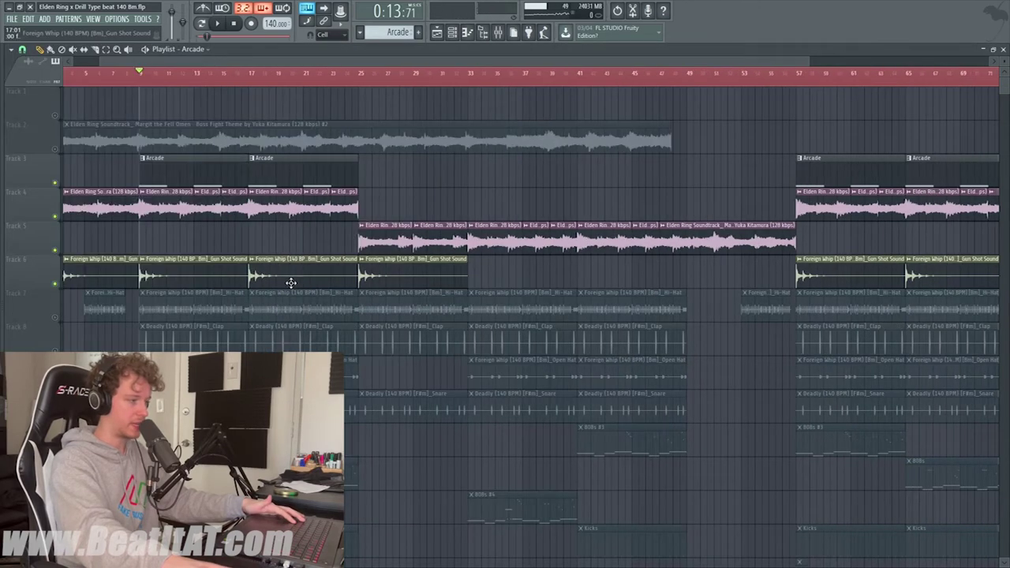
{"action": "scroll", "coordinate": [300, 303], "scroll_direction": "down", "scroll_amount": 2}
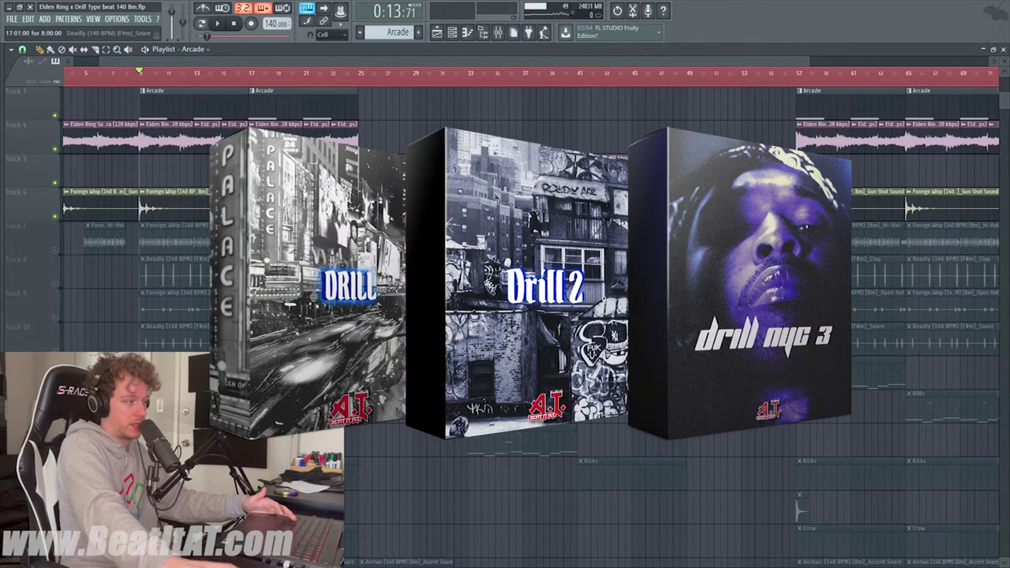
{"action": "key", "text": "alt+F8"}
{"action": "scroll", "coordinate": [77, 316], "scroll_direction": "up", "scroll_amount": 6}
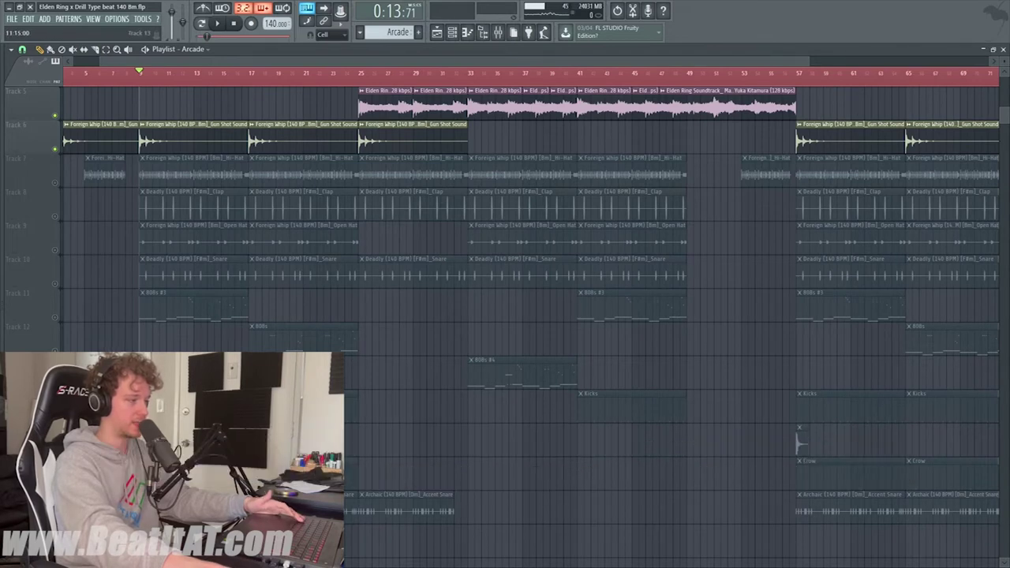
{"action": "scroll", "coordinate": [418, 491], "scroll_direction": "up", "scroll_amount": 4}
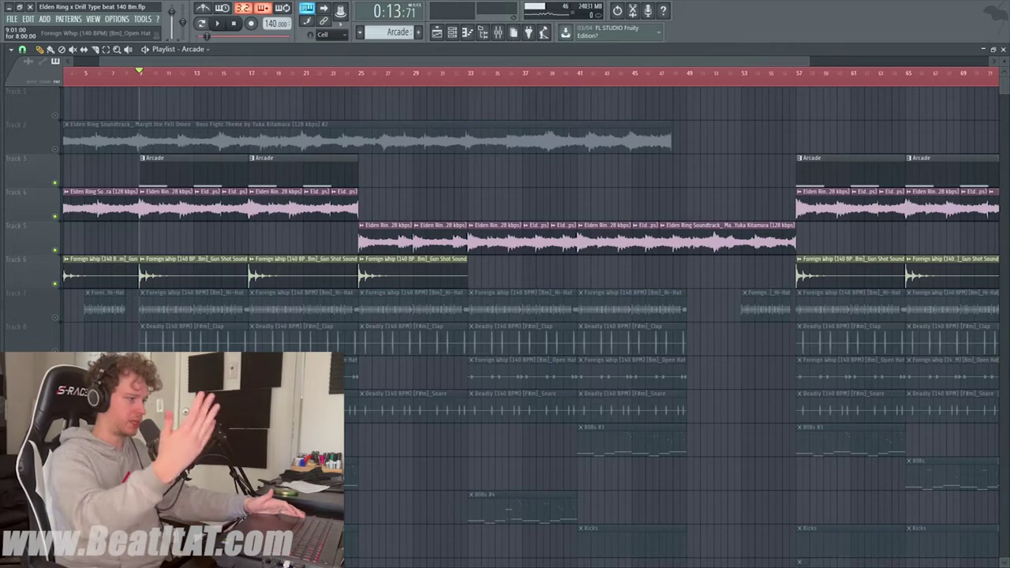
{"action": "scroll", "coordinate": [117, 313], "scroll_direction": "up", "scroll_amount": 4}
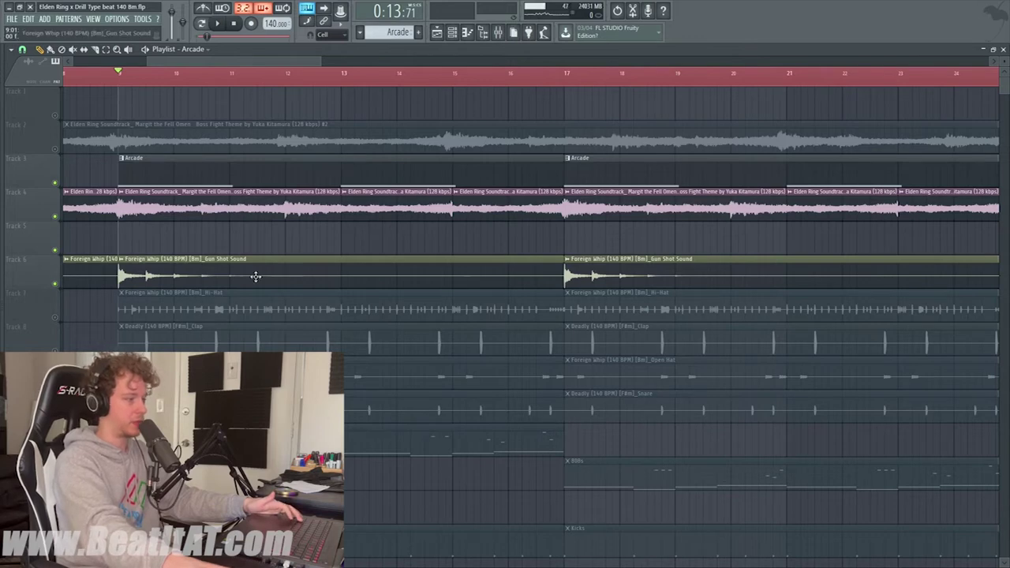
Step: Unmute the hi-hat clips on Track 7 and play the beat
{"action": "left_click", "coordinate": [55, 317]}
{"action": "key", "text": "space"}
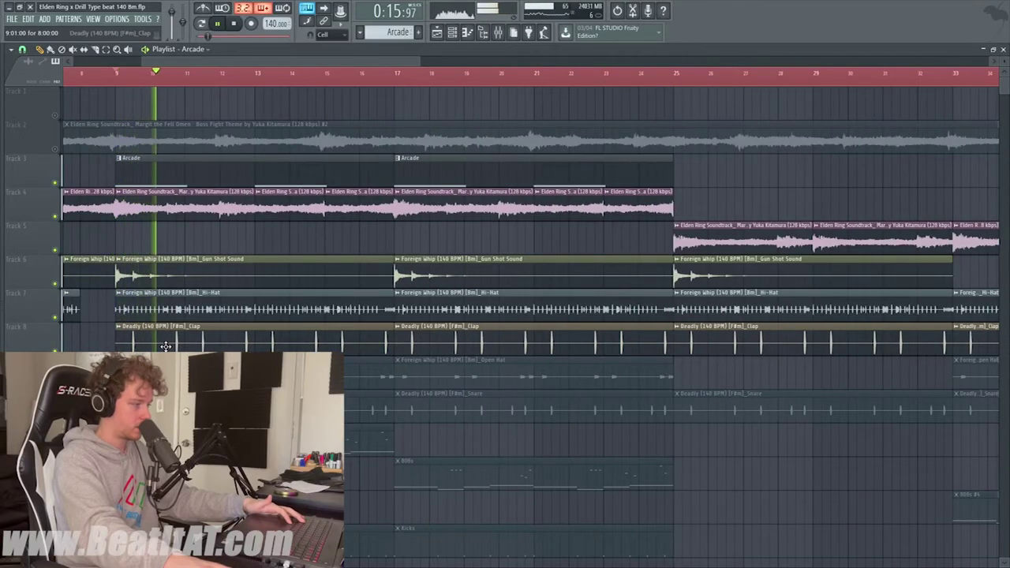
{"action": "scroll", "coordinate": [211, 273], "scroll_direction": "down", "scroll_amount": 3, "text": "ctrl"}
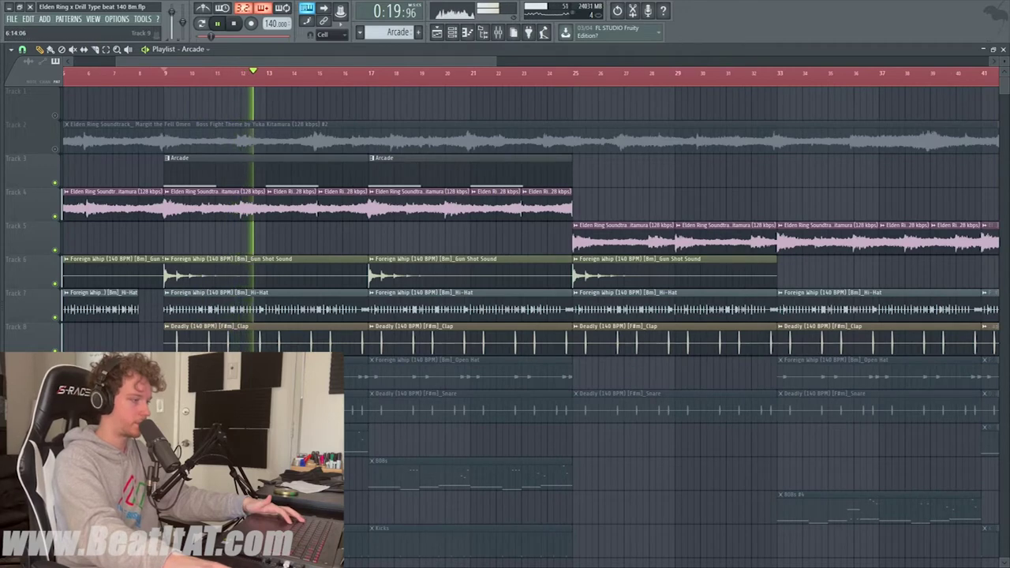
{"action": "scroll", "coordinate": [191, 395], "scroll_direction": "up", "scroll_amount": 3, "text": "ctrl"}
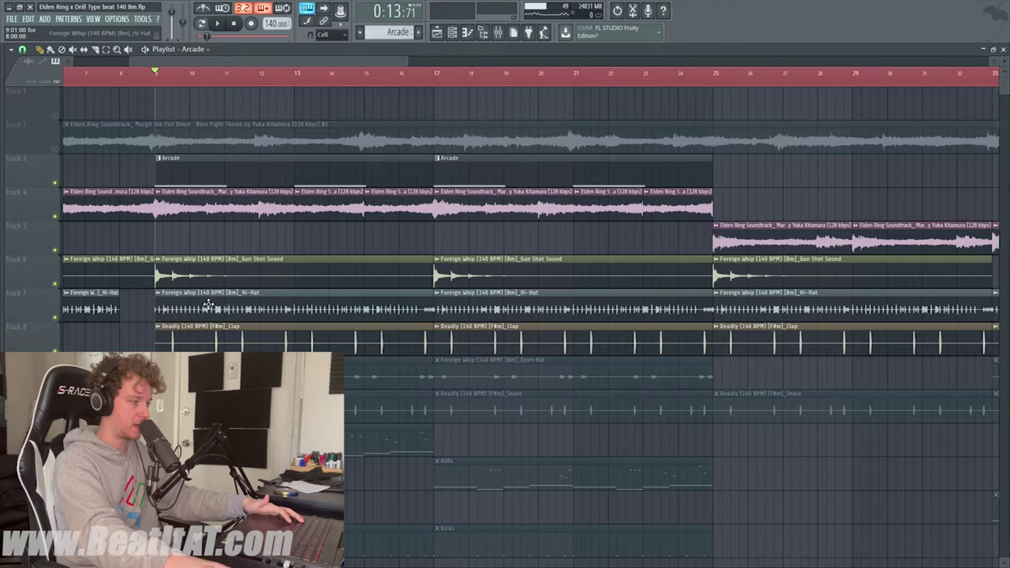
Step: Unmute the Open Hat clips on Track 9 and check the Open Hat channel settings during playback
{"action": "left_click", "coordinate": [237, 371]}
{"action": "key", "text": "space"}
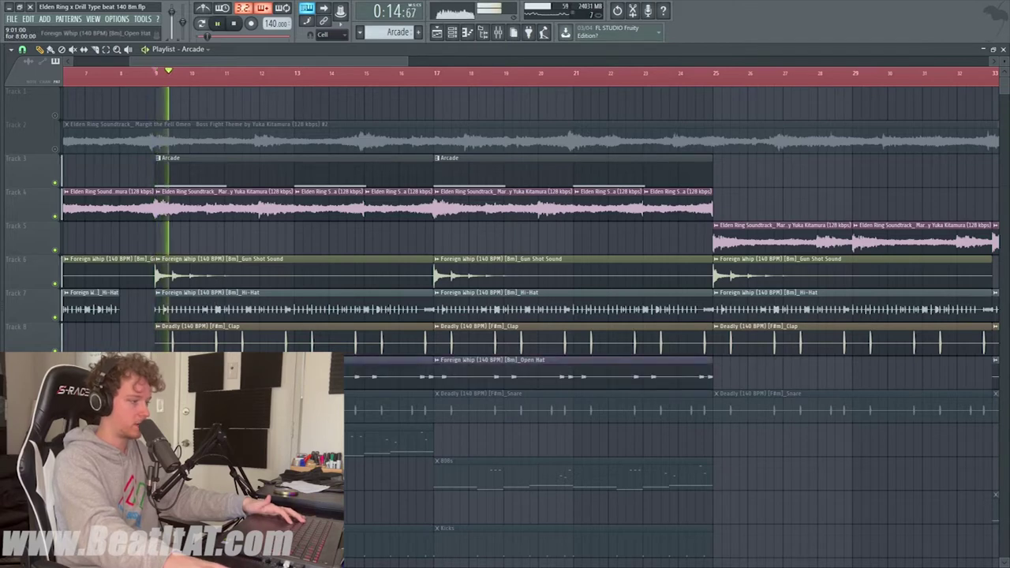
{"action": "double_click", "coordinate": [393, 377]}
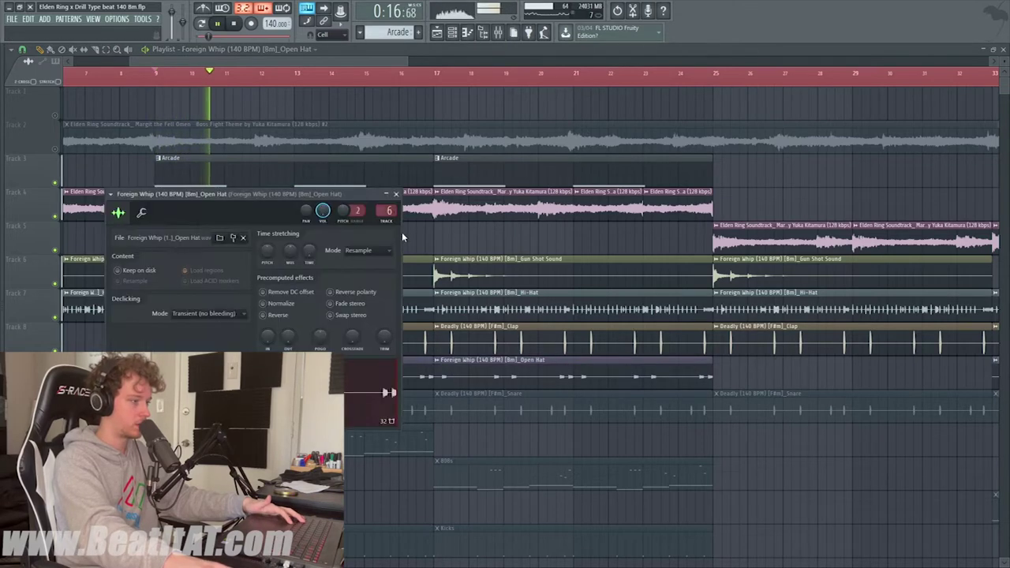
{"action": "left_click", "coordinate": [396, 194]}
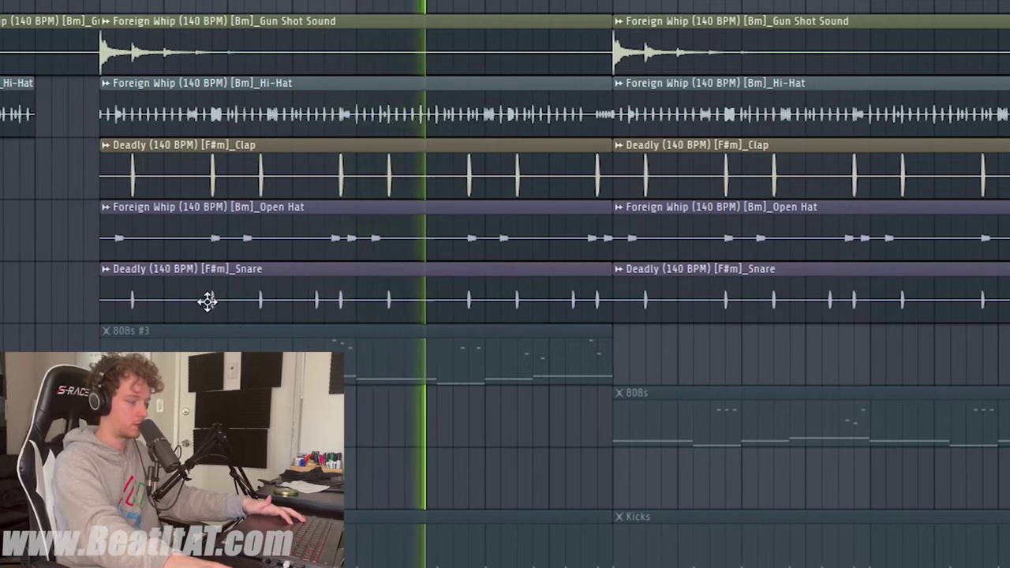
{"action": "scroll", "coordinate": [207, 300], "scroll_direction": "down", "scroll_amount": 2}
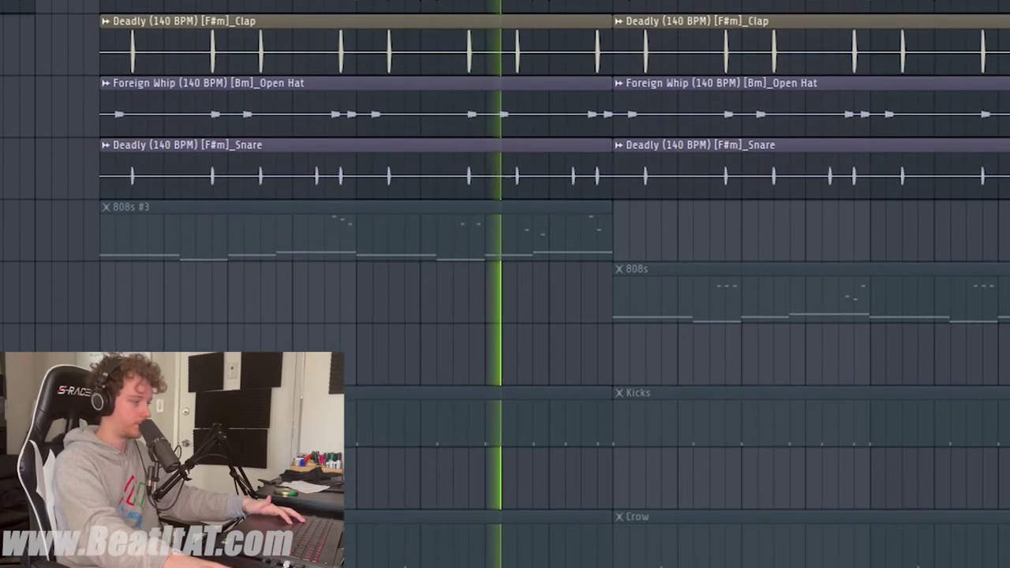
{"action": "scroll", "coordinate": [101, 345], "scroll_direction": "down", "scroll_amount": 2}
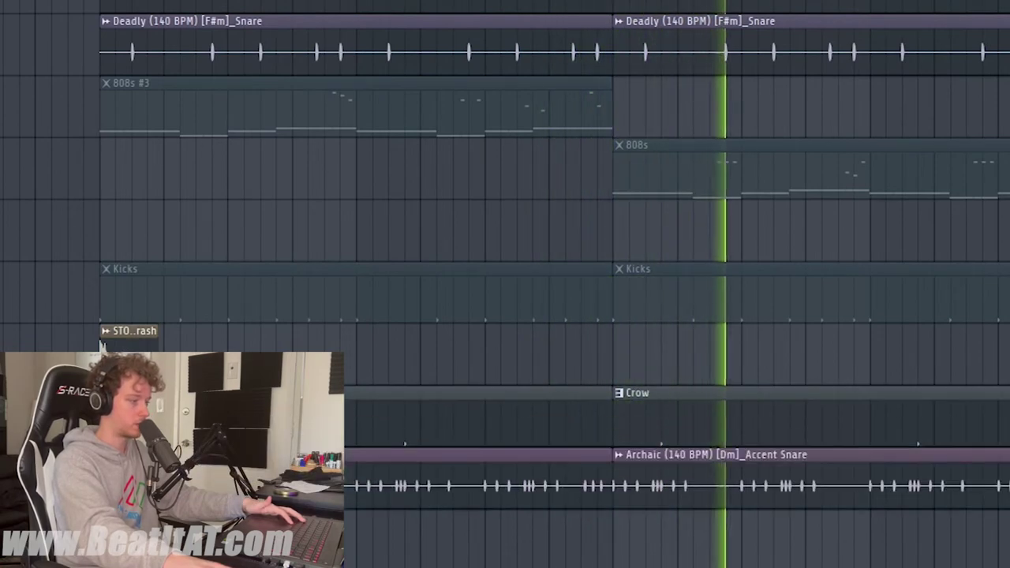
{"action": "scroll", "coordinate": [434, 425], "scroll_direction": "down", "scroll_amount": 1}
{"action": "scroll", "coordinate": [458, 418], "scroll_direction": "down", "scroll_amount": 1, "text": "ctrl"}
{"action": "scroll", "coordinate": [441, 402], "scroll_direction": "down", "scroll_amount": 1, "text": "ctrl"}
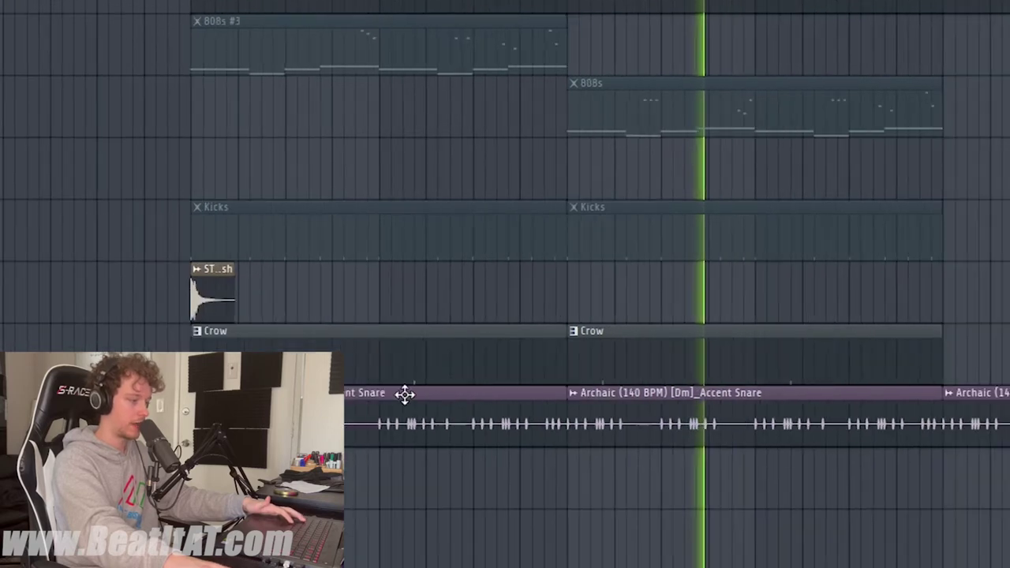
{"action": "scroll", "coordinate": [125, 337], "scroll_direction": "down", "scroll_amount": 2}
{"action": "scroll", "coordinate": [125, 337], "scroll_direction": "down", "scroll_amount": 2}
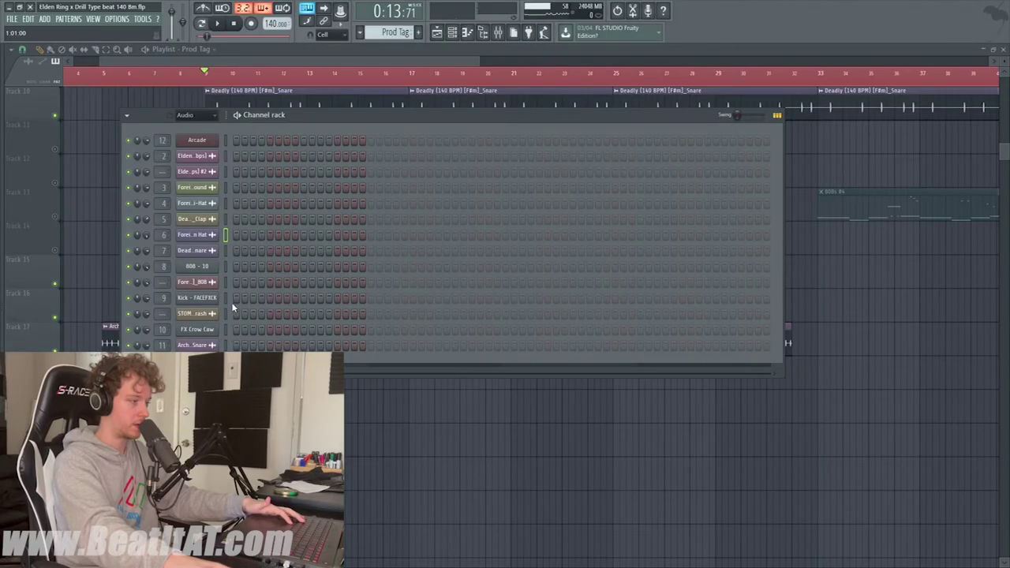
Step: Expand the AT Sound Kit Tags folder, then hide the browser and channel rack
{"action": "key", "text": "alt+F8"}
{"action": "scroll", "coordinate": [67, 294], "scroll_direction": "up", "scroll_amount": 5}
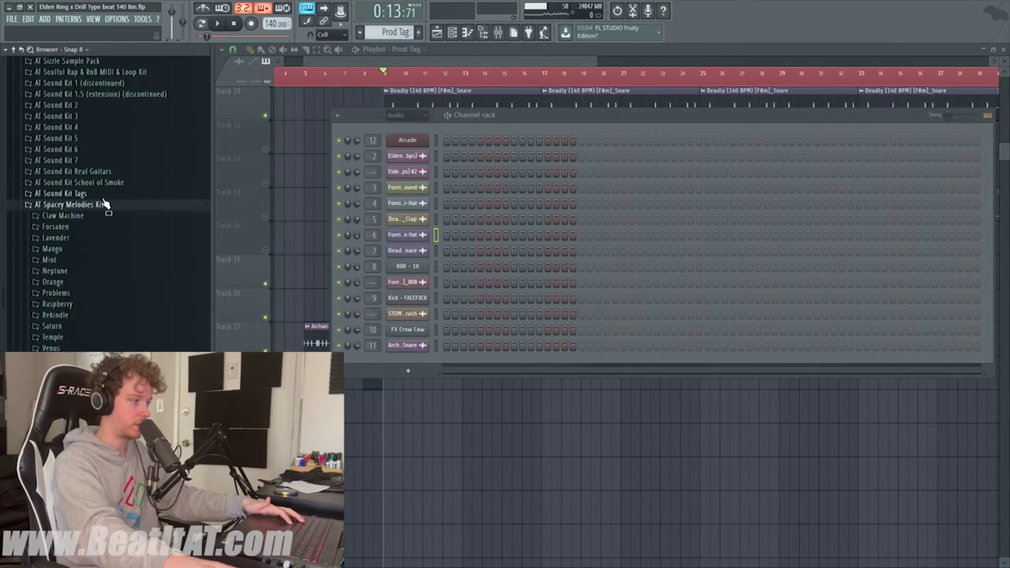
{"action": "left_click", "coordinate": [101, 199]}
{"action": "key", "text": "alt+F8"}
{"action": "key", "text": "F6"}
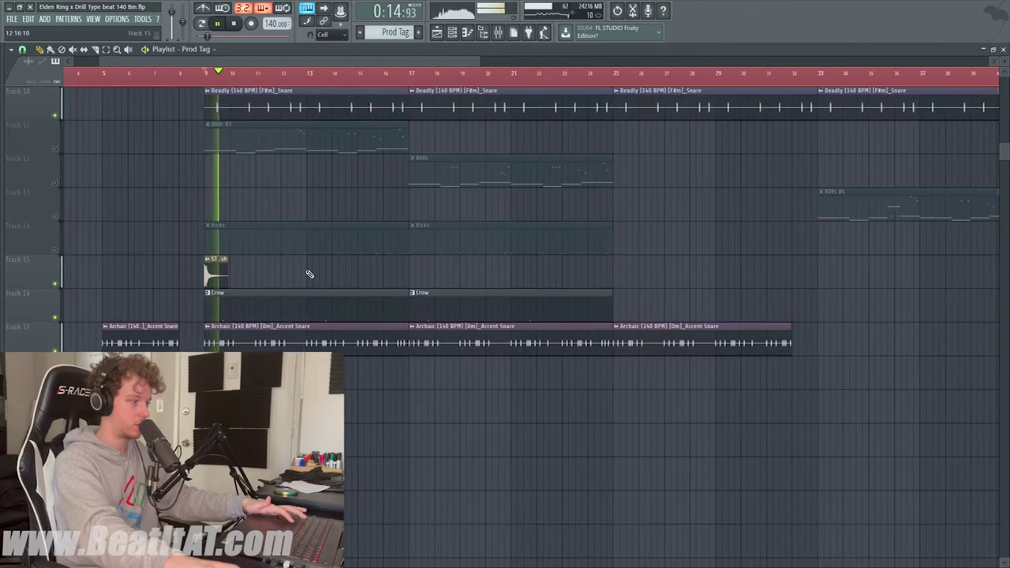
{"action": "scroll", "coordinate": [309, 273], "scroll_direction": "up", "scroll_amount": 4}
Step: Unmute the Kicks clip on Track 14
{"action": "left_click", "coordinate": [55, 385]}
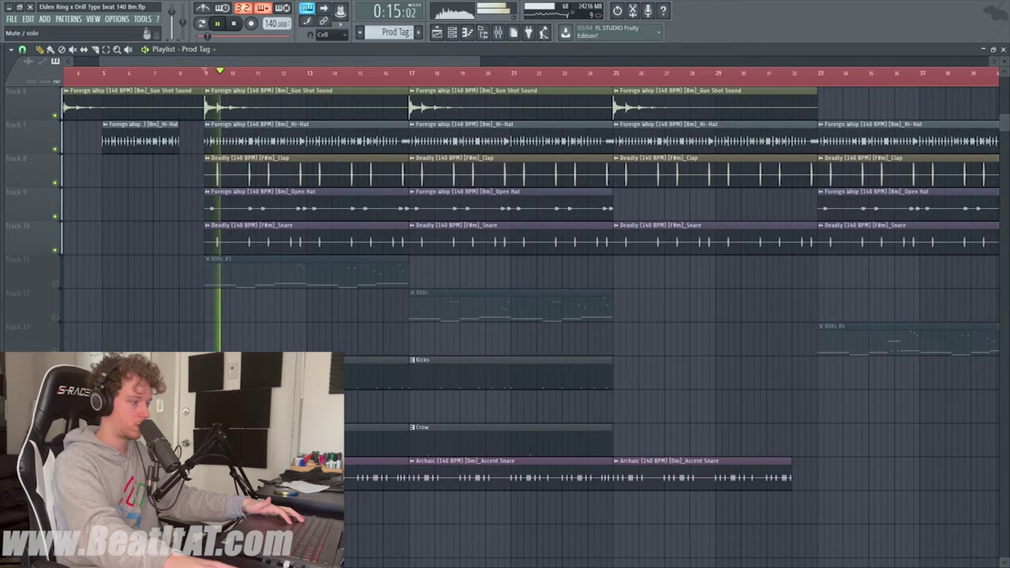
{"action": "scroll", "coordinate": [339, 336], "scroll_direction": "up", "scroll_amount": 4}
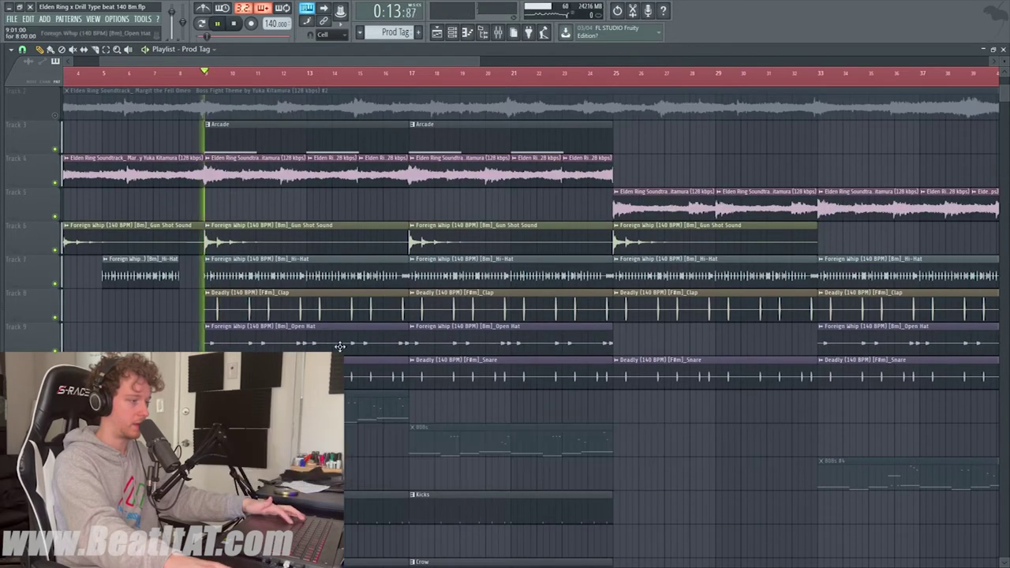
{"action": "scroll", "coordinate": [530, 243], "scroll_direction": "down", "scroll_amount": 1}
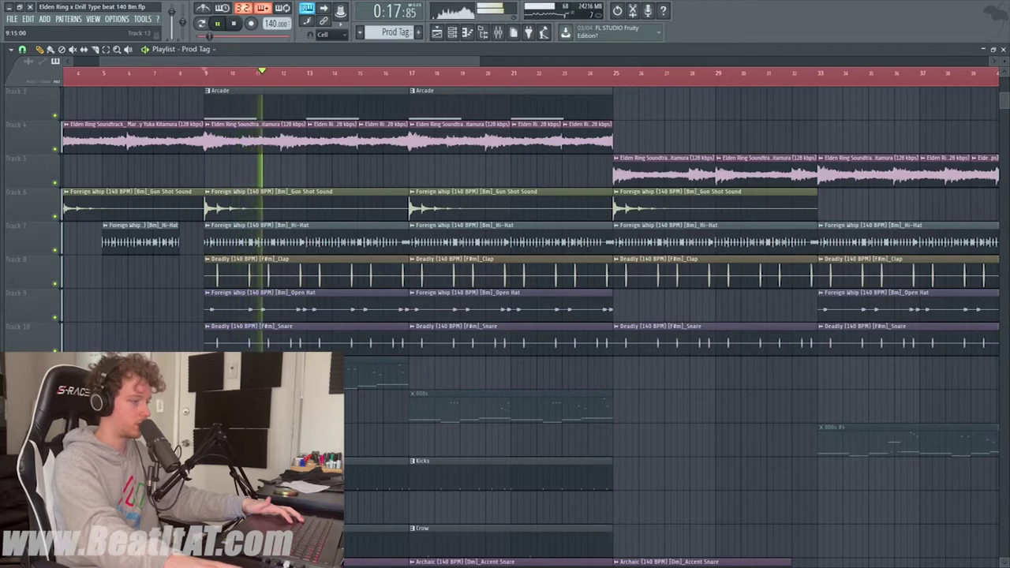
{"action": "scroll", "coordinate": [154, 410], "scroll_direction": "down", "scroll_amount": 2}
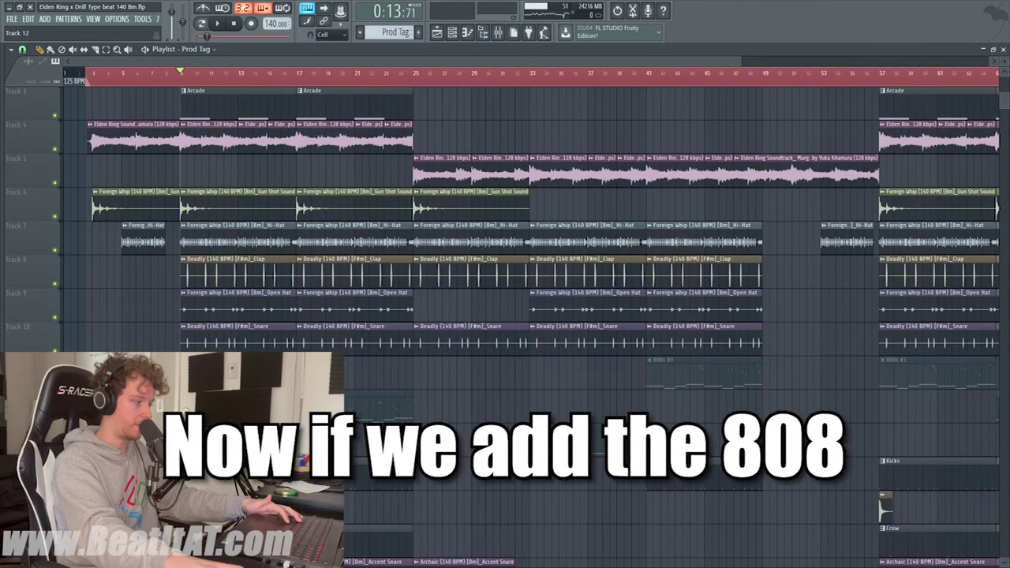
{"action": "scroll", "coordinate": [505, 316], "scroll_direction": "up", "scroll_amount": 2}
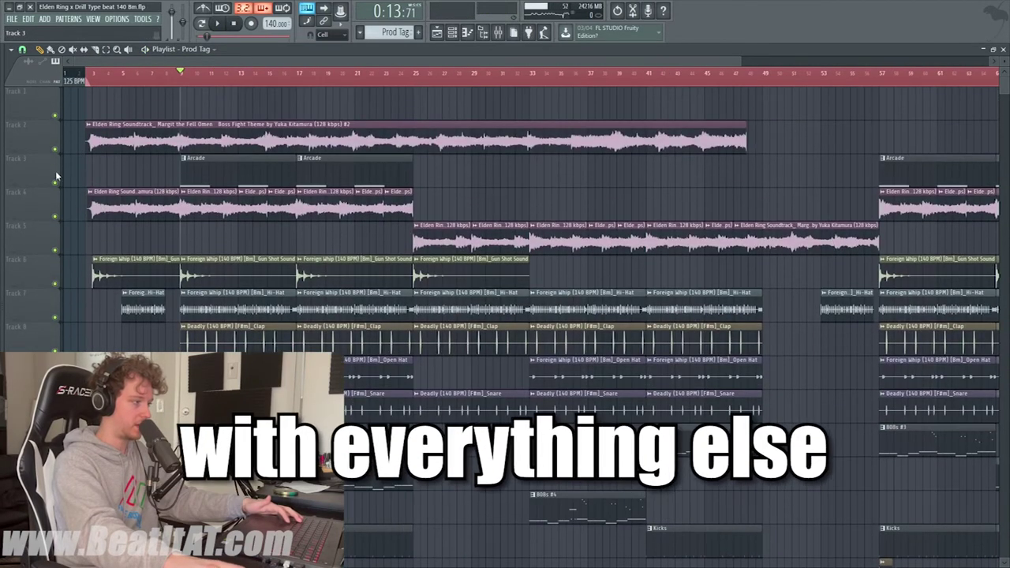
Step: Mute the long soundtrack clip on Track 2 and play the full arrangement
{"action": "left_click", "coordinate": [55, 150]}
{"action": "key", "text": "space"}
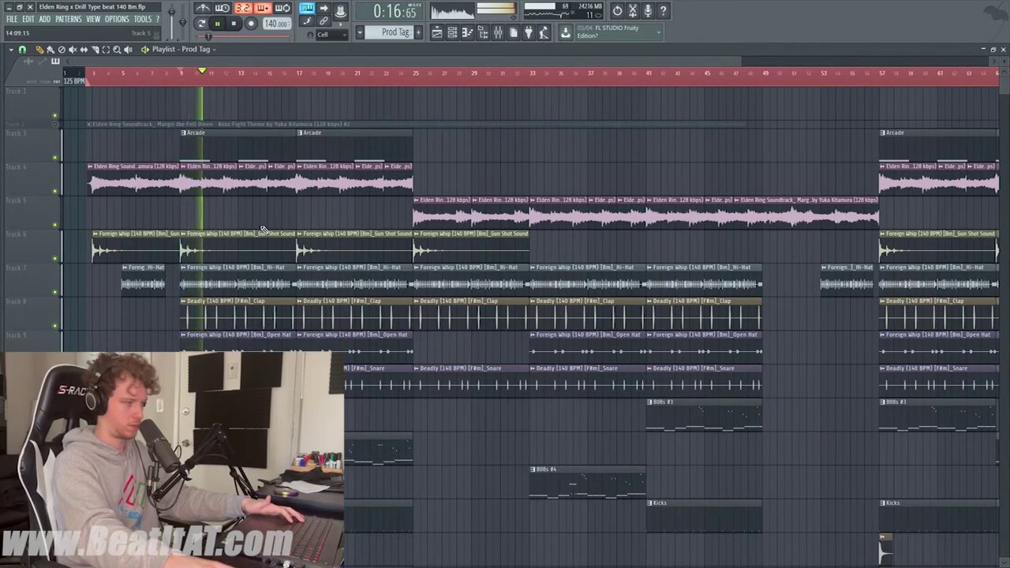
{"action": "scroll", "coordinate": [252, 237], "scroll_direction": "down", "scroll_amount": 2}
{"action": "scroll", "coordinate": [181, 268], "scroll_direction": "down", "scroll_amount": 4}
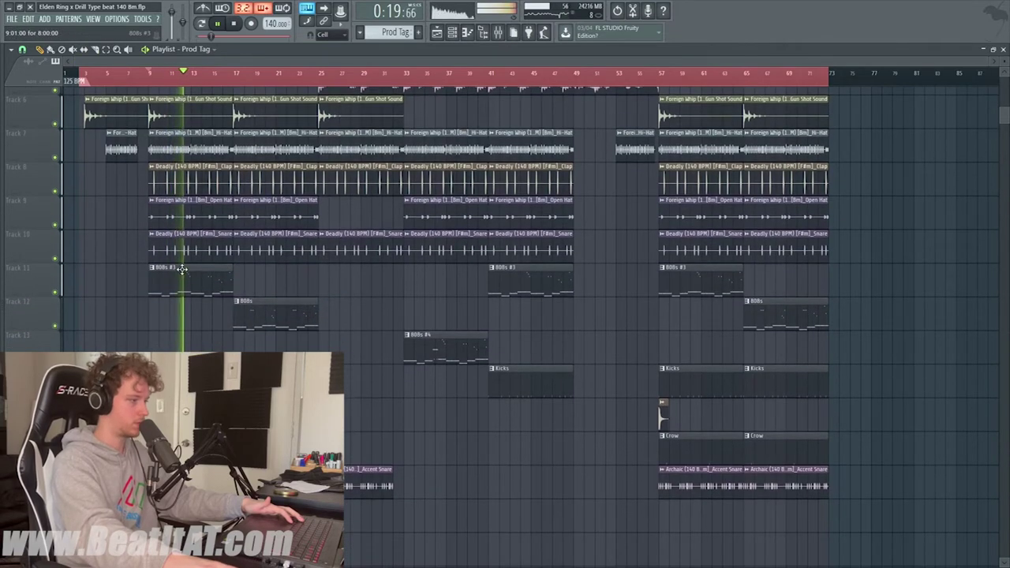
Step: Inspect the 808s #3 pattern's notes, then return to the playlist
{"action": "double_click", "coordinate": [181, 269]}
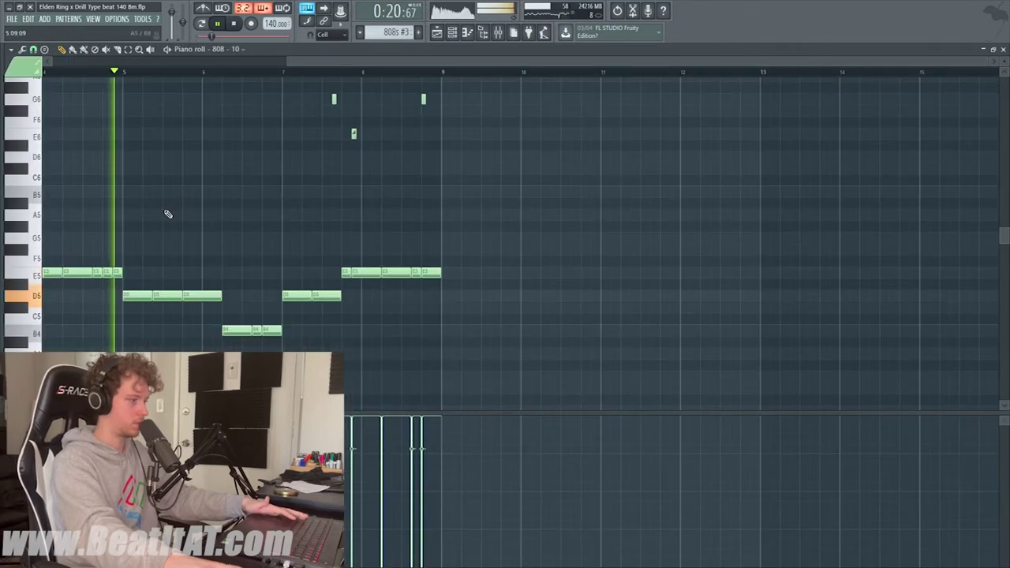
{"action": "scroll", "coordinate": [151, 252], "scroll_direction": "up", "scroll_amount": 3}
{"action": "scroll", "coordinate": [94, 248], "scroll_direction": "left", "scroll_amount": 3}
{"action": "scroll", "coordinate": [164, 197], "scroll_direction": "left", "scroll_amount": 4}
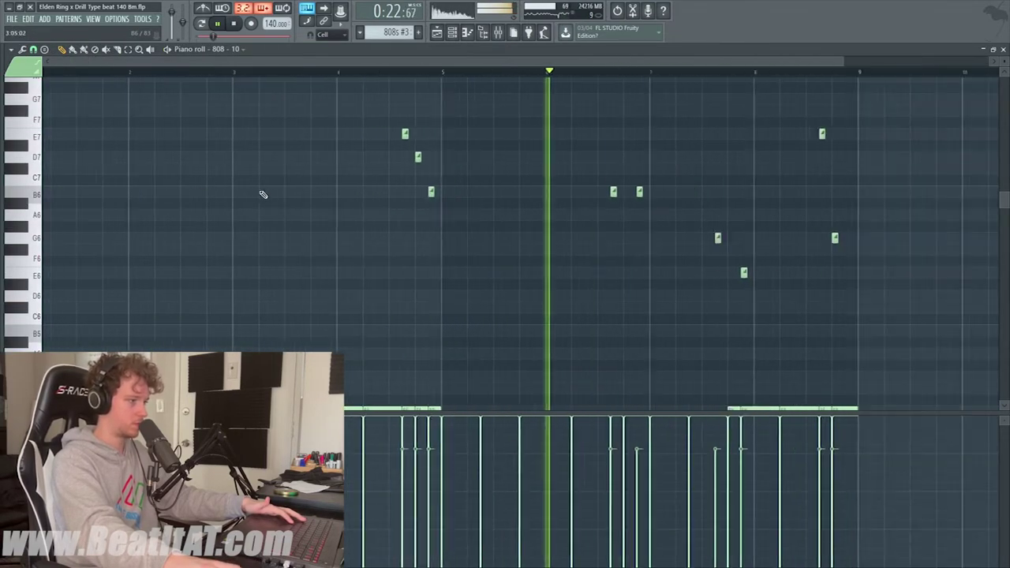
{"action": "scroll", "coordinate": [323, 181], "scroll_direction": "up", "scroll_amount": 2, "text": "ctrl"}
{"action": "scroll", "coordinate": [395, 185], "scroll_direction": "down", "scroll_amount": 3}
{"action": "scroll", "coordinate": [493, 189], "scroll_direction": "up", "scroll_amount": 2}
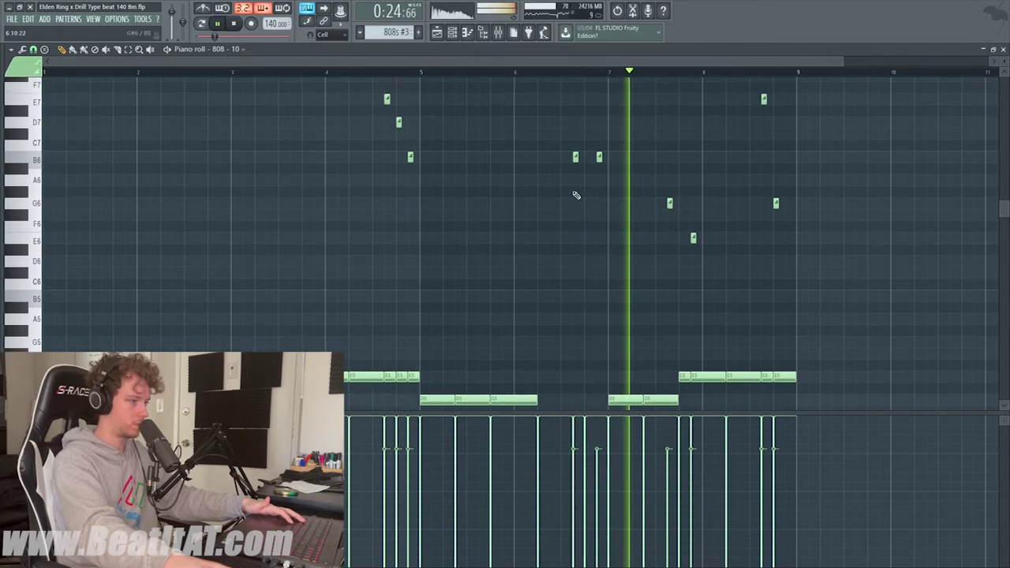
{"action": "scroll", "coordinate": [602, 213], "scroll_direction": "down", "scroll_amount": 1, "text": "ctrl"}
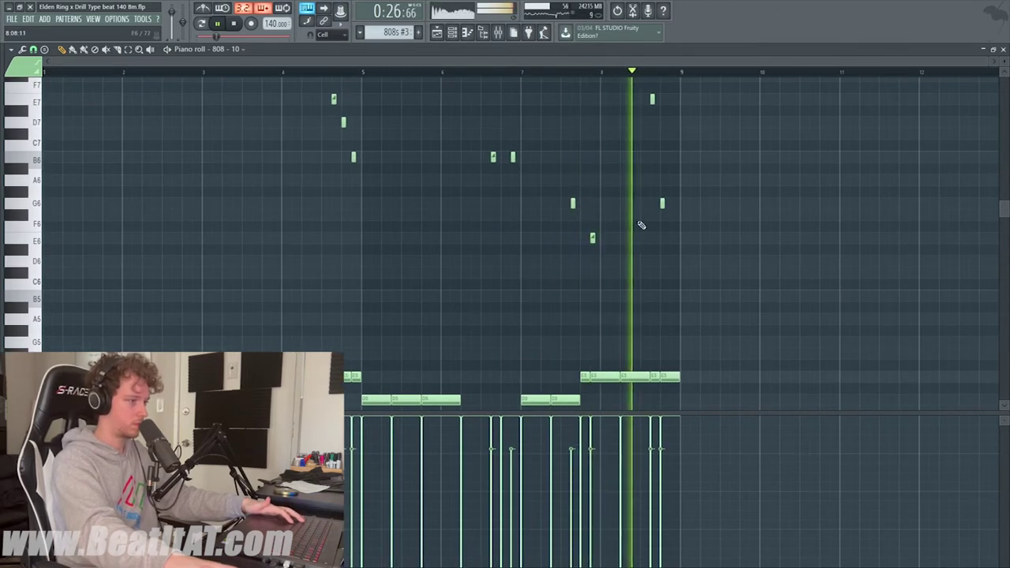
{"action": "scroll", "coordinate": [647, 233], "scroll_direction": "up", "scroll_amount": 3}
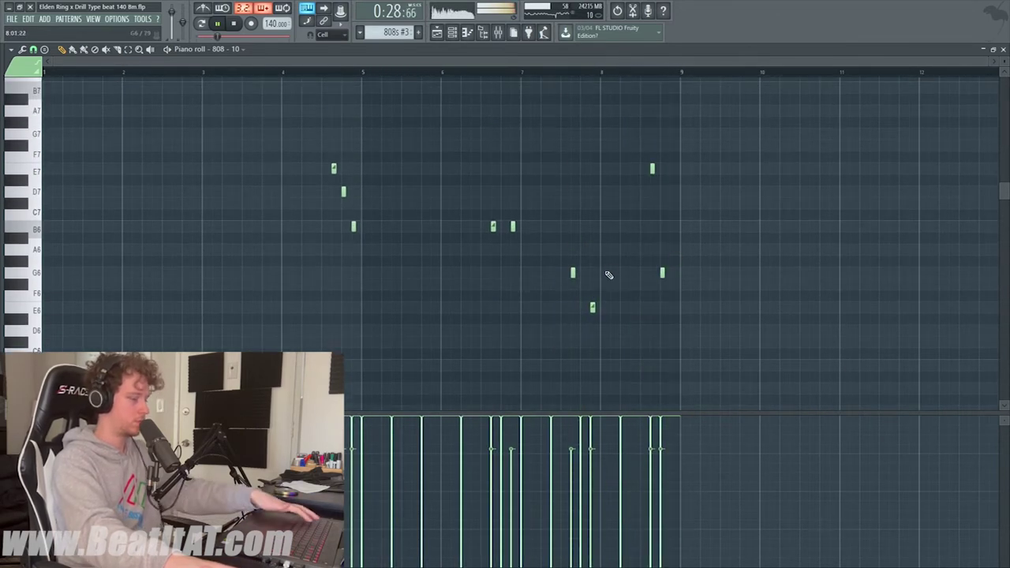
{"action": "key", "text": "F5"}
{"action": "key", "text": "F6"}
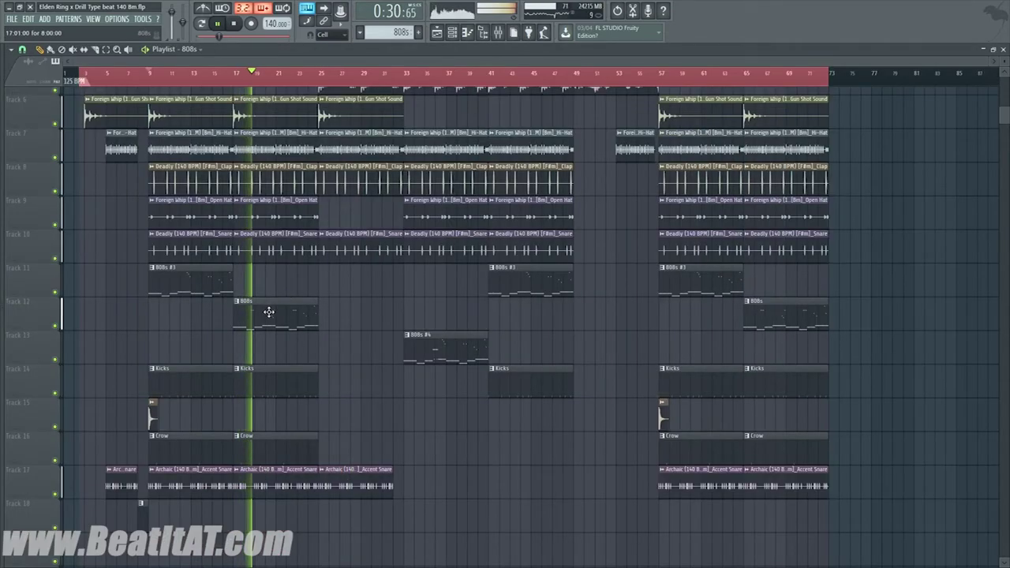
Step: Check the other 808s clip's notes, then review the full arrangement through bar 72
{"action": "double_click", "coordinate": [268, 312]}
{"action": "scroll", "coordinate": [197, 251], "scroll_direction": "down", "scroll_amount": 2}
{"action": "scroll", "coordinate": [236, 221], "scroll_direction": "down", "scroll_amount": 3}
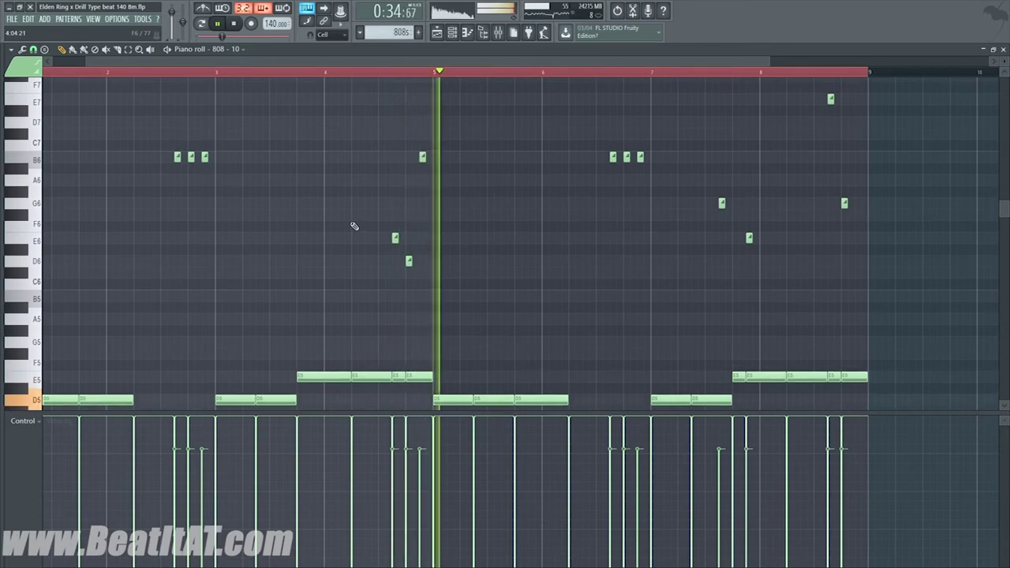
{"action": "scroll", "coordinate": [354, 227], "scroll_direction": "down", "scroll_amount": 2}
{"action": "scroll", "coordinate": [487, 221], "scroll_direction": "down", "scroll_amount": 2}
{"action": "key", "text": "F5"}
{"action": "key", "text": "F6"}
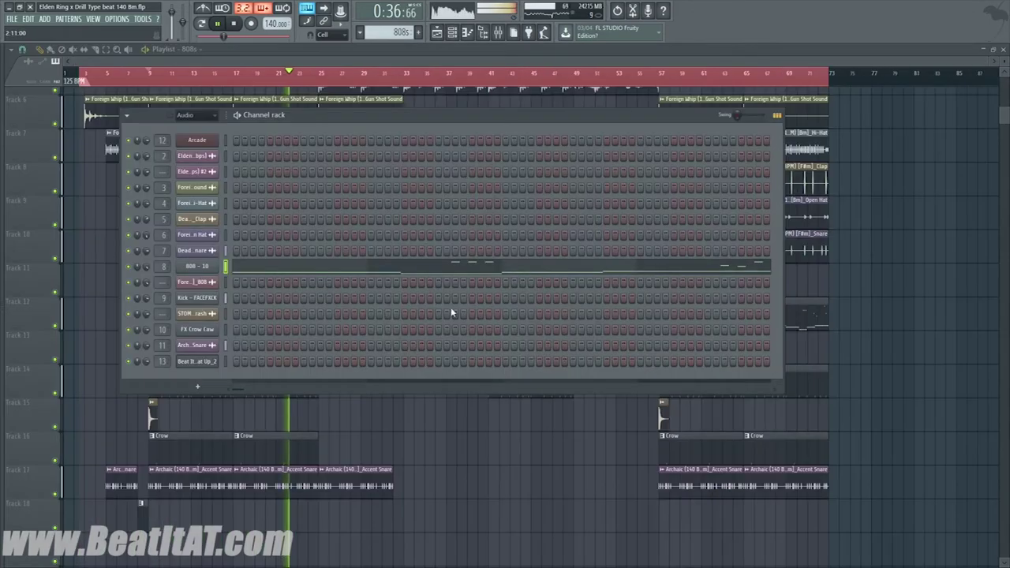
{"action": "key", "text": "F6"}
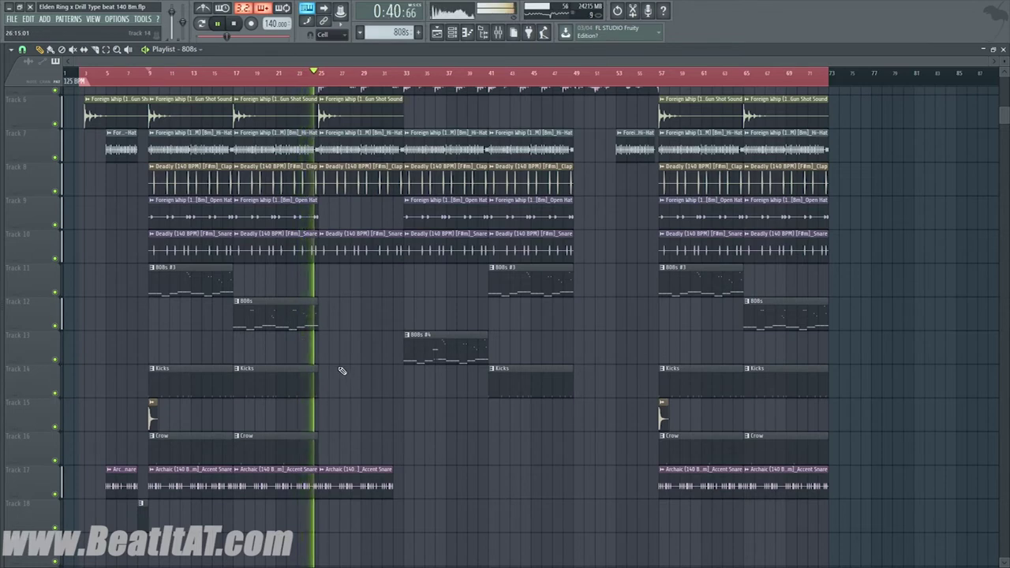
{"action": "scroll", "coordinate": [381, 324], "scroll_direction": "up", "scroll_amount": 4}
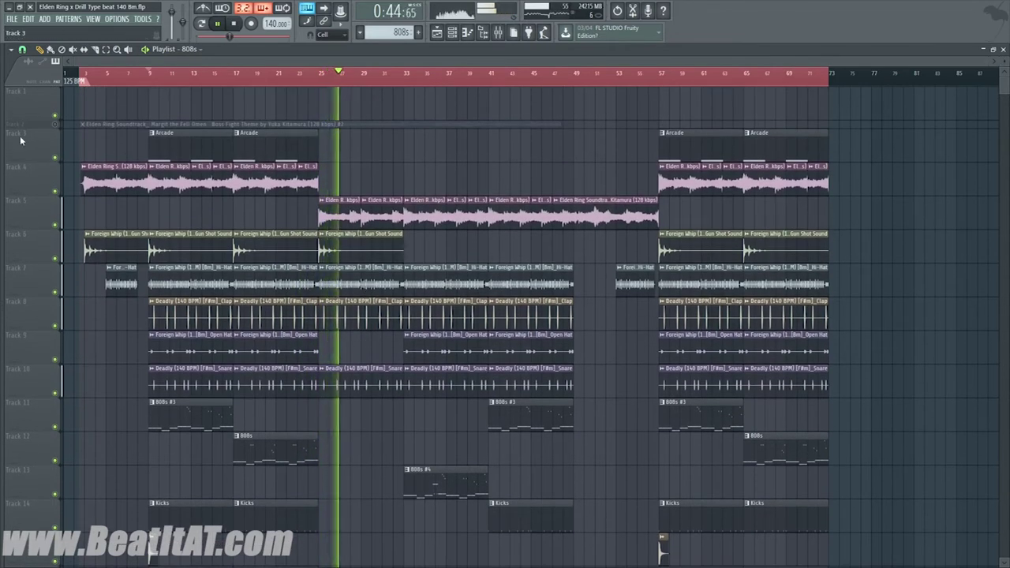
{"action": "scroll", "coordinate": [26, 115], "scroll_direction": "down", "scroll_amount": 1}
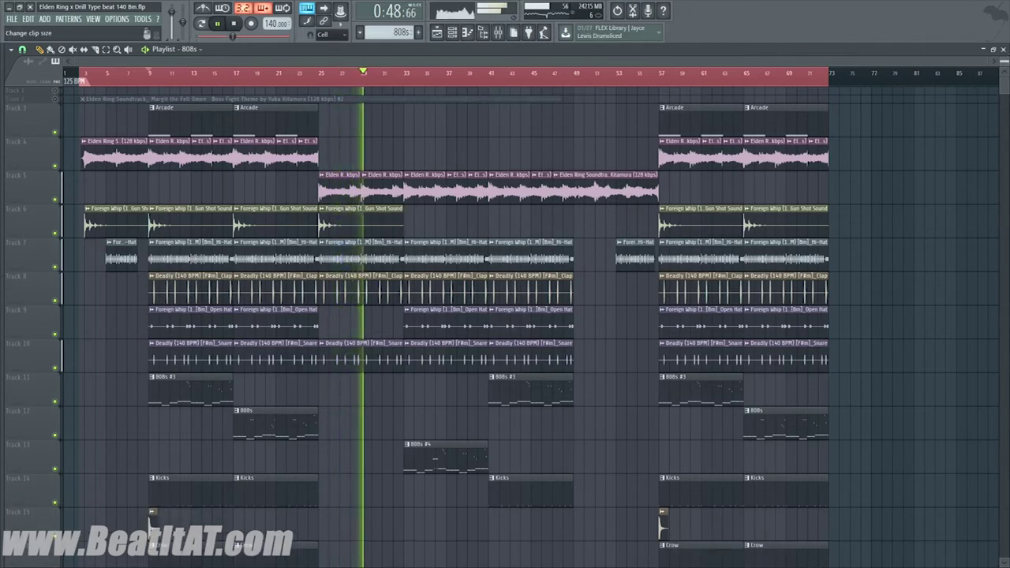
{"action": "scroll", "coordinate": [505, 316], "scroll_direction": "down", "scroll_amount": 3}
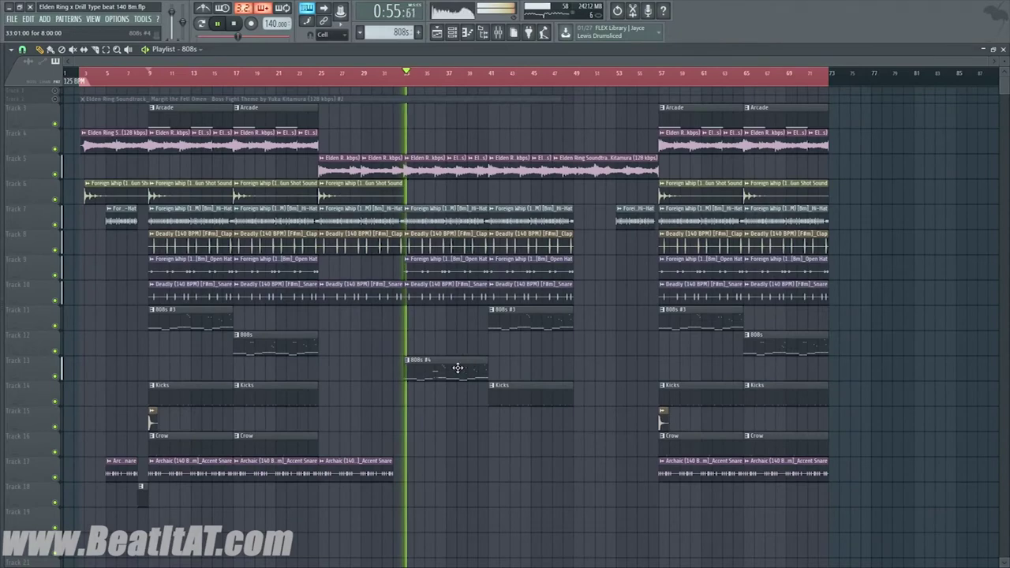
Step: Move the E5 notes near bar 8 in the 808s #4 pattern up an octave to E6
{"action": "double_click", "coordinate": [457, 367]}
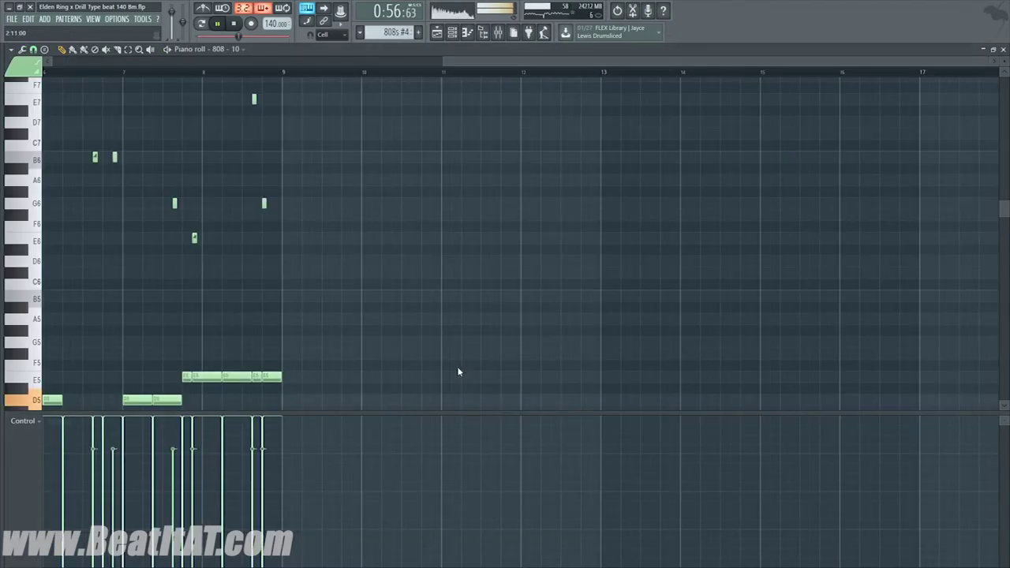
{"action": "key", "text": "F6"}
{"action": "left_click", "coordinate": [515, 265]}
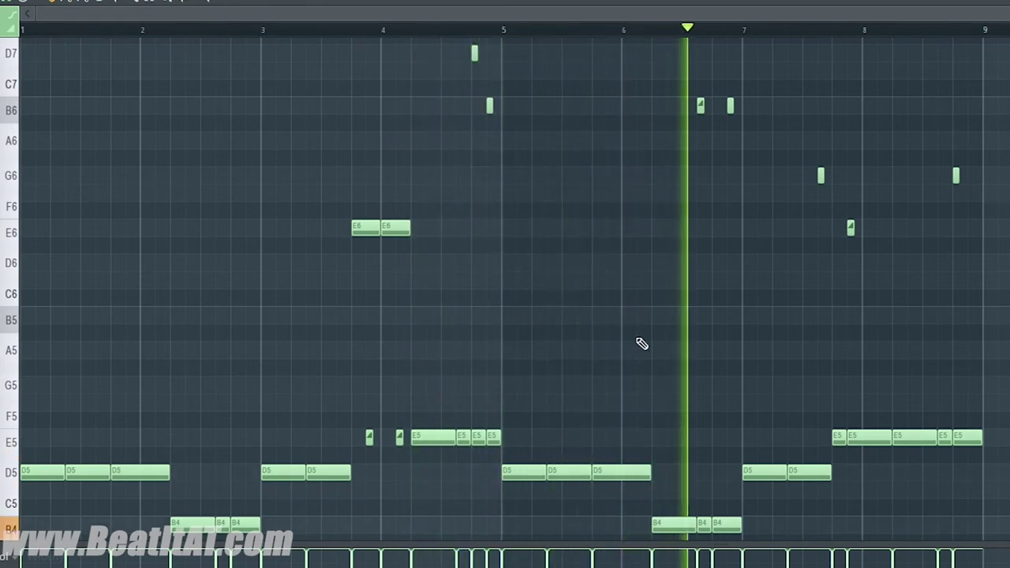
{"action": "left_click", "coordinate": [841, 439]}
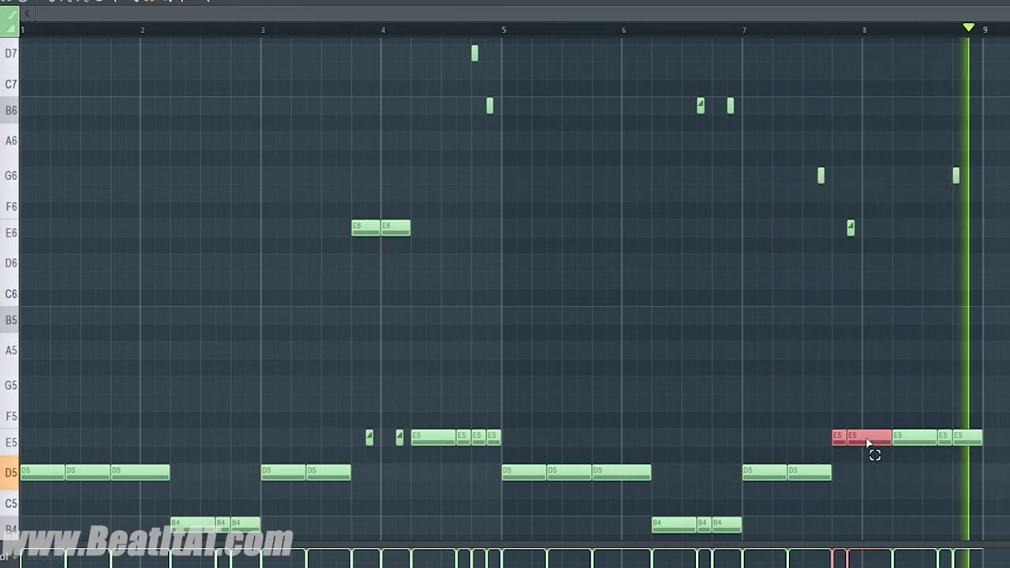
{"action": "key", "text": "space"}
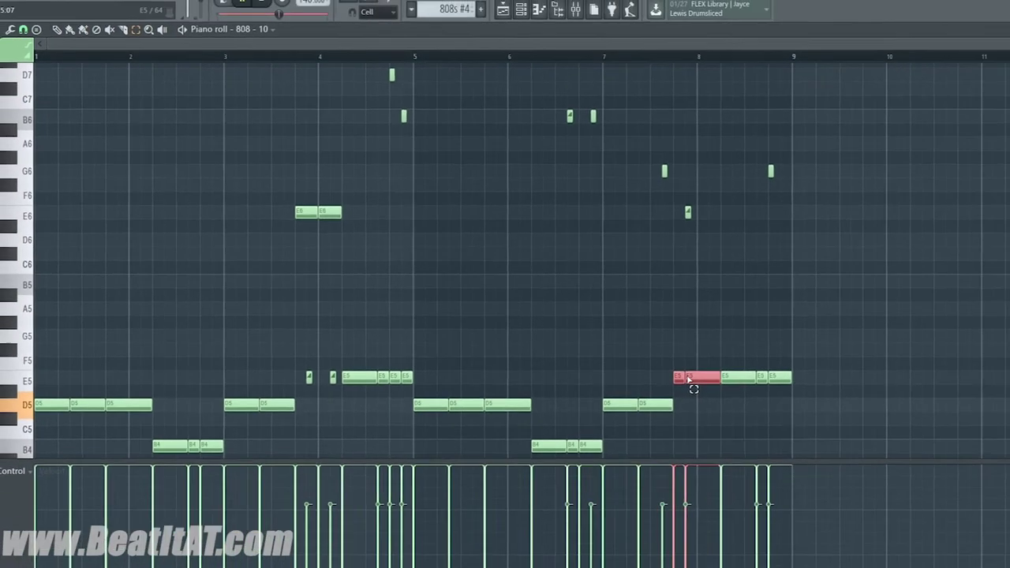
{"action": "key", "text": "ctrl+Up"}
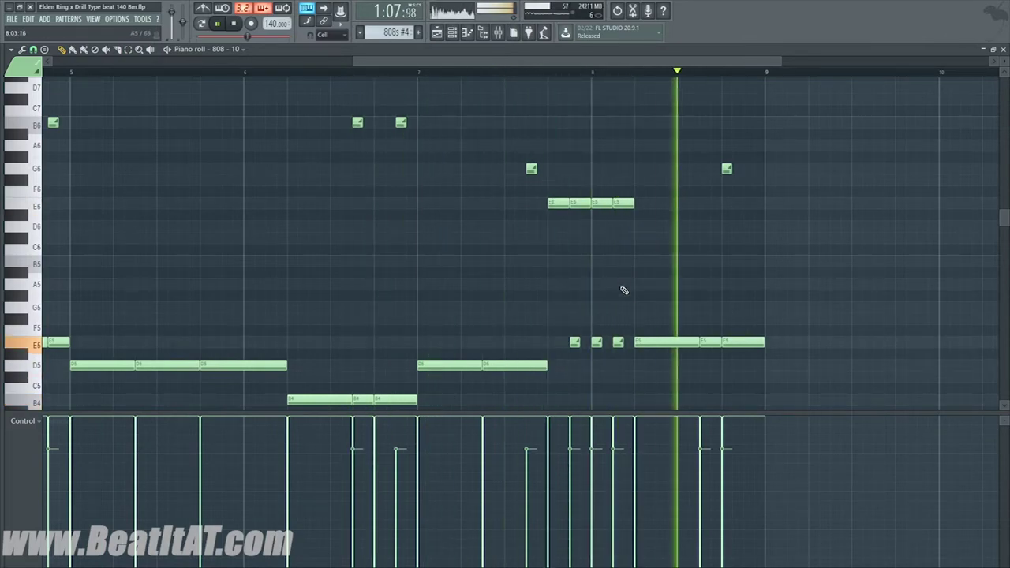
{"action": "scroll", "coordinate": [639, 293], "scroll_direction": "down", "scroll_amount": 2}
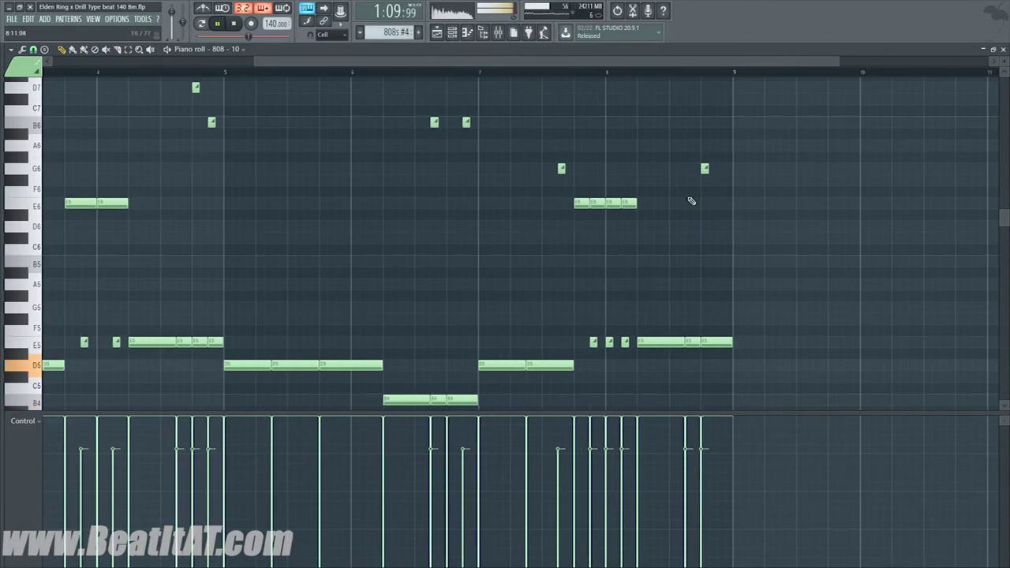
{"action": "key", "text": "F7"}
{"action": "key", "text": "F6"}
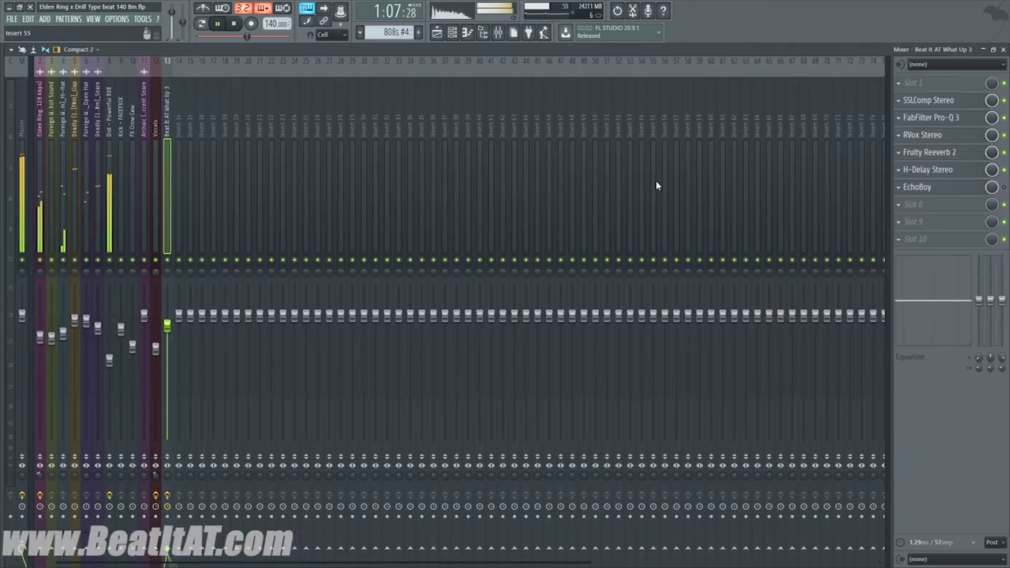
Step: Nudge the kick fader up and the 808 fader down slightly in the mixer
{"action": "left_click", "coordinate": [109, 359]}
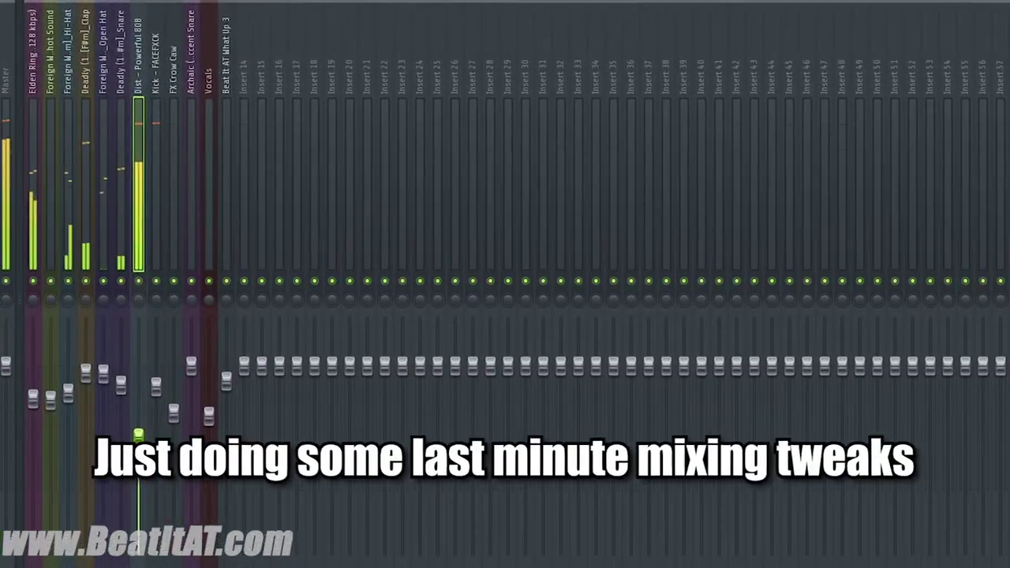
{"action": "left_click_drag", "start_coordinate": [157, 387], "coordinate": [156, 380]}
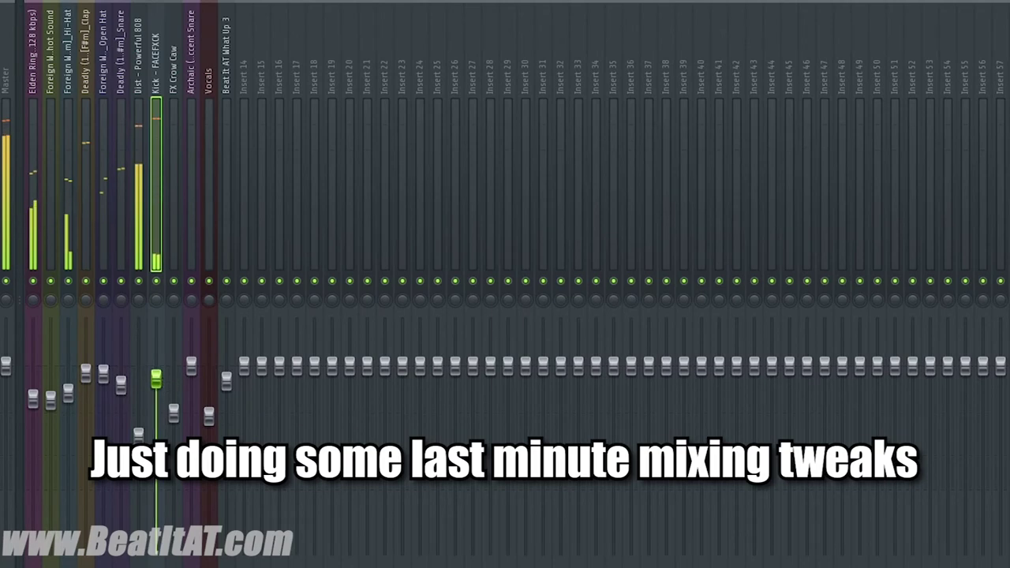
{"action": "left_click_drag", "start_coordinate": [138, 433], "coordinate": [138, 440]}
Step: Shift mixer inserts 1–12 one insert to the right
{"action": "left_click", "coordinate": [210, 205]}
{"action": "left_click_drag", "start_coordinate": [226, 207], "coordinate": [33, 240]}
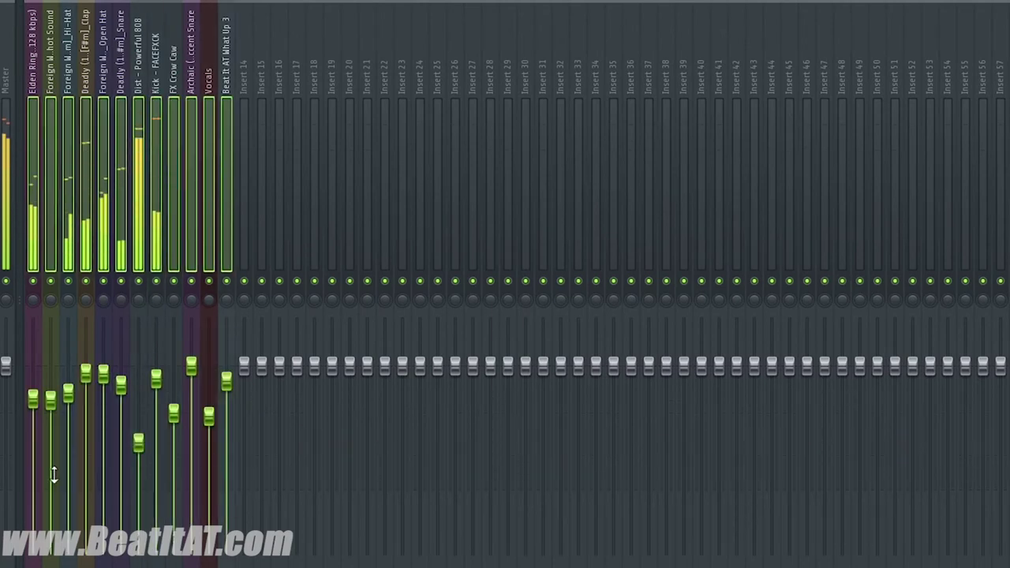
{"action": "right_click", "coordinate": [46, 191]}
{"action": "left_click", "coordinate": [69, 365]}
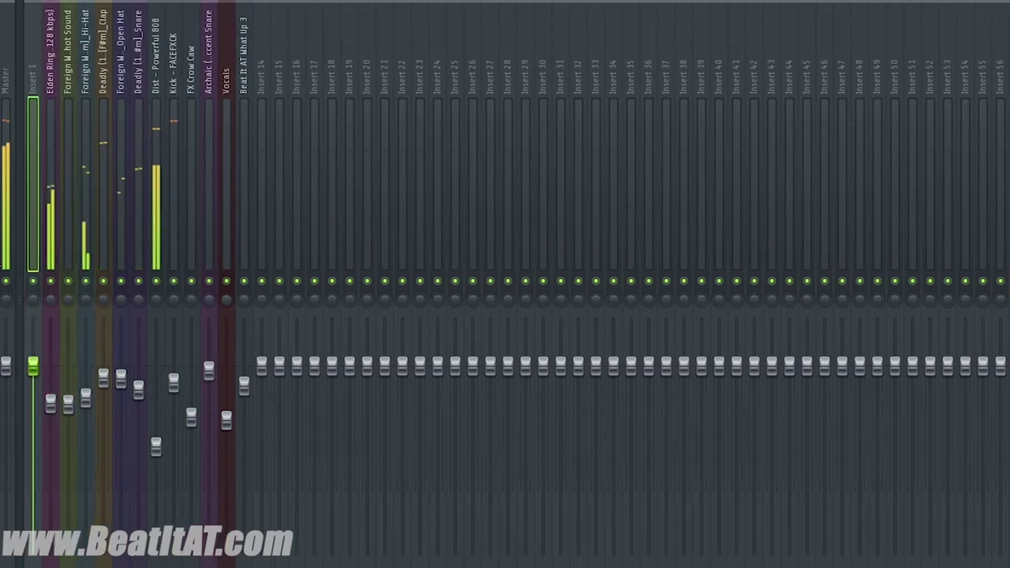
{"action": "left_click", "coordinate": [50, 403]}
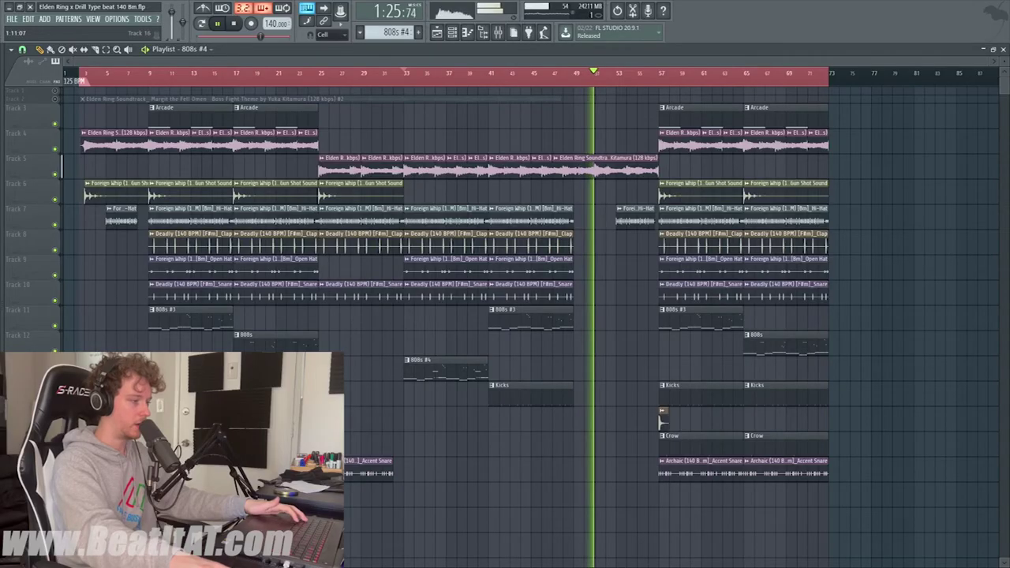
Step: Add an Archaic accent snare clip at bar 53 and duplicate the bar 25–73 section after bar 73
{"action": "left_click_drag", "start_coordinate": [588, 469], "coordinate": [631, 468]}
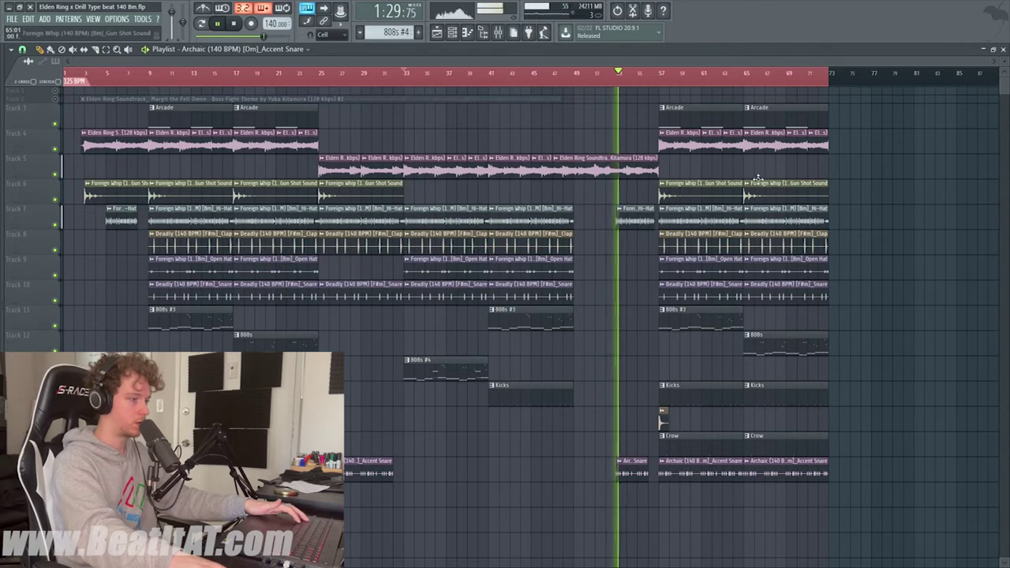
{"action": "left_click_drag", "start_coordinate": [852, 126], "coordinate": [327, 552]}
{"action": "key", "text": "ctrl+b"}
{"action": "left_click", "coordinate": [853, 340]}
{"action": "scroll", "coordinate": [816, 342], "scroll_direction": "down", "scroll_amount": 3}
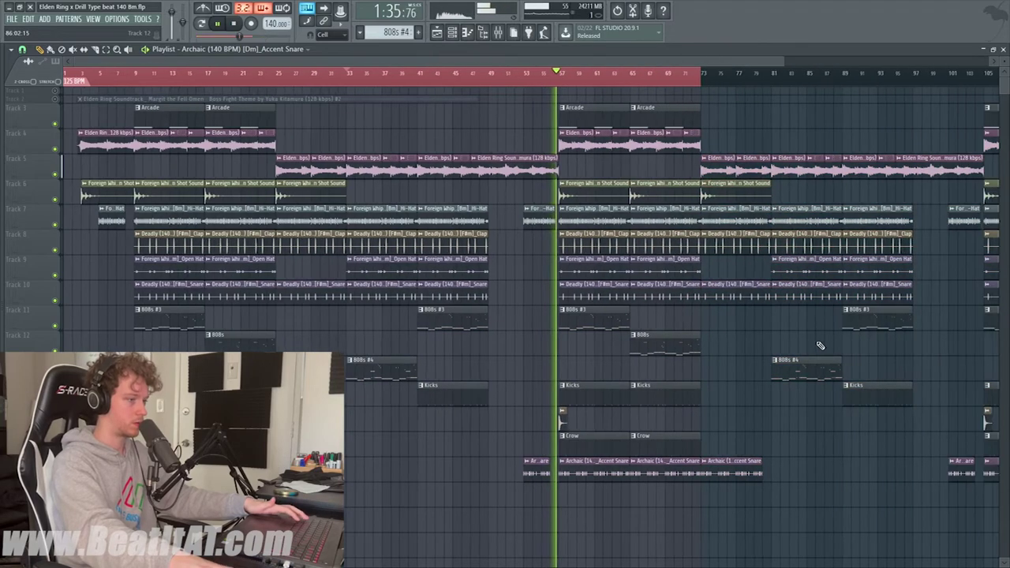
{"action": "key", "text": "ctrl+a"}
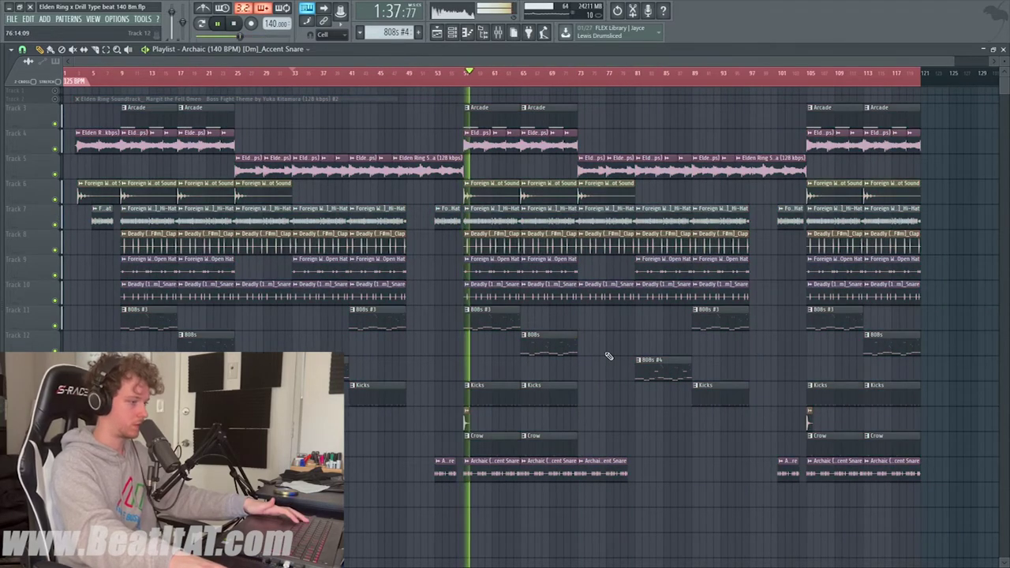